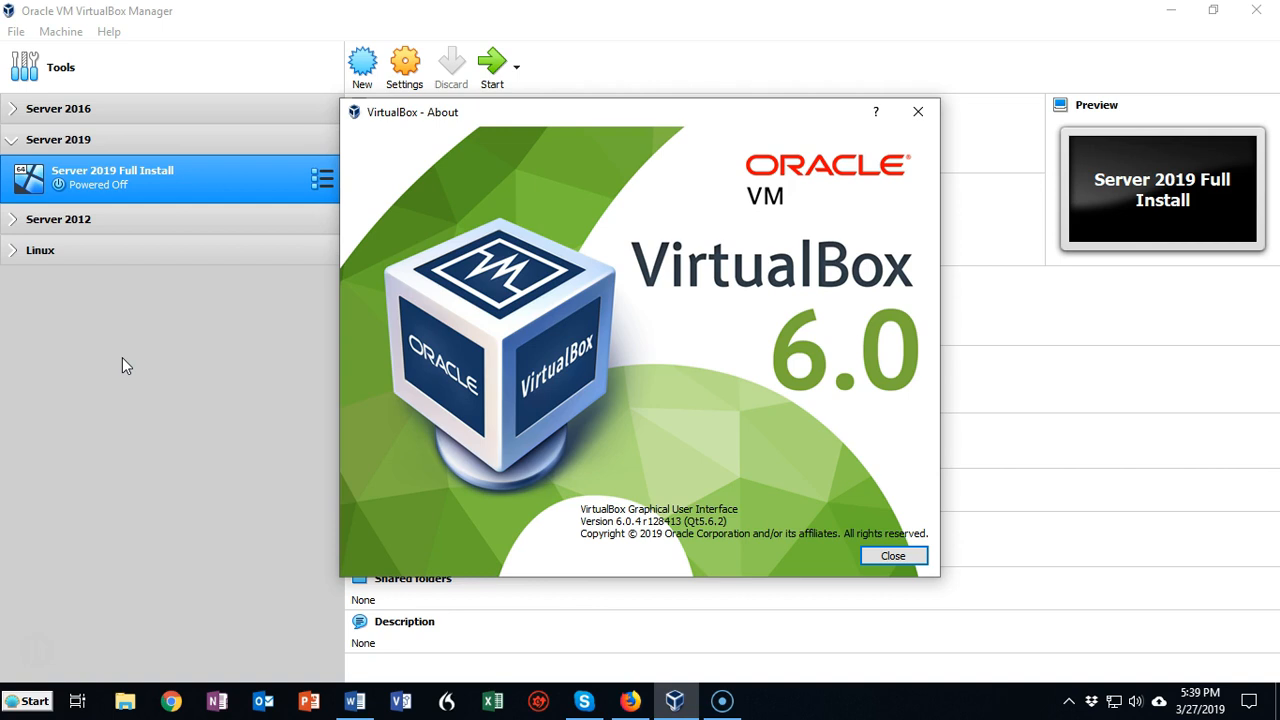
Start a new virtual machine named Server 2019 Core, with type Microsoft Windows and version Windows 2016 (64-bit)
key("Escape")
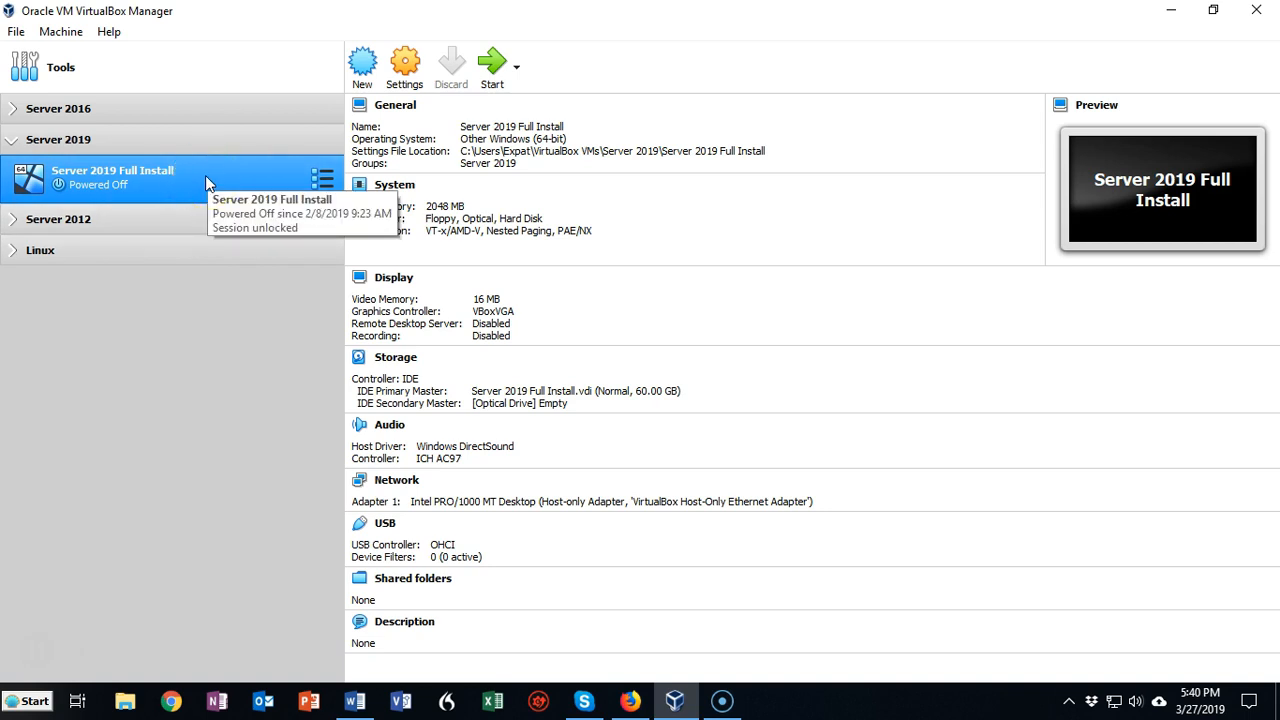
left_click(360, 62)
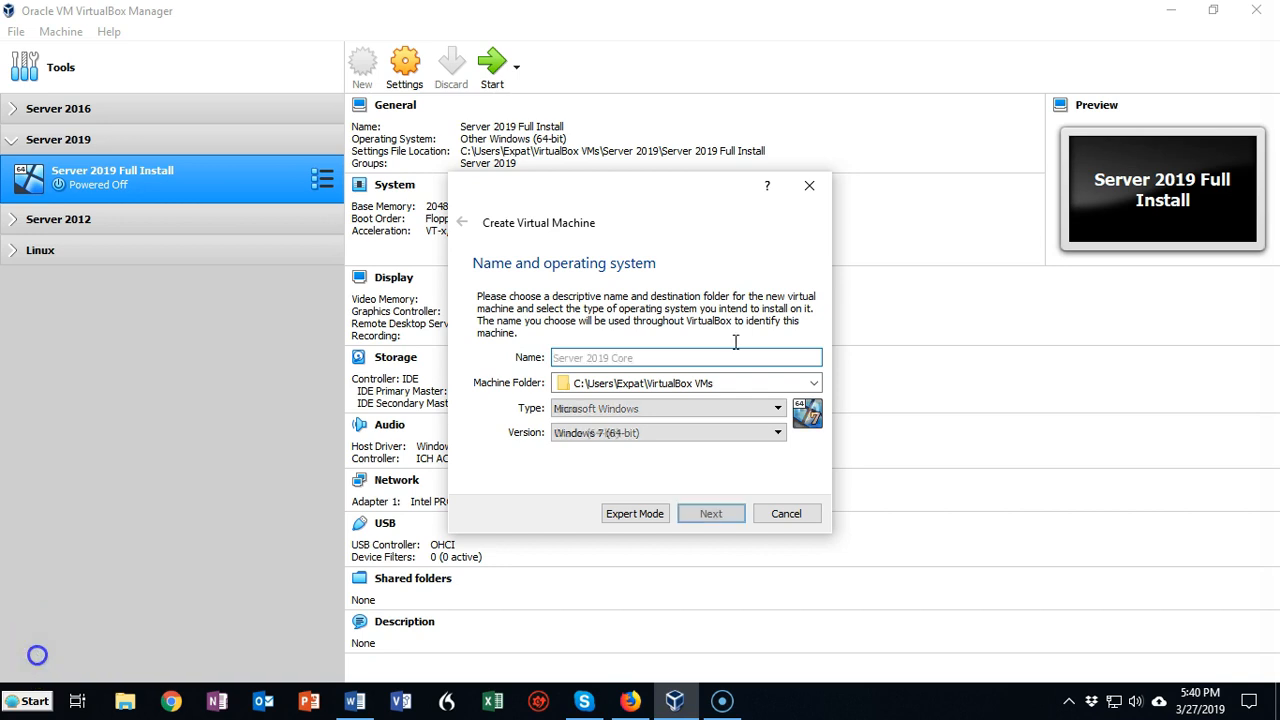
left_click(728, 355)
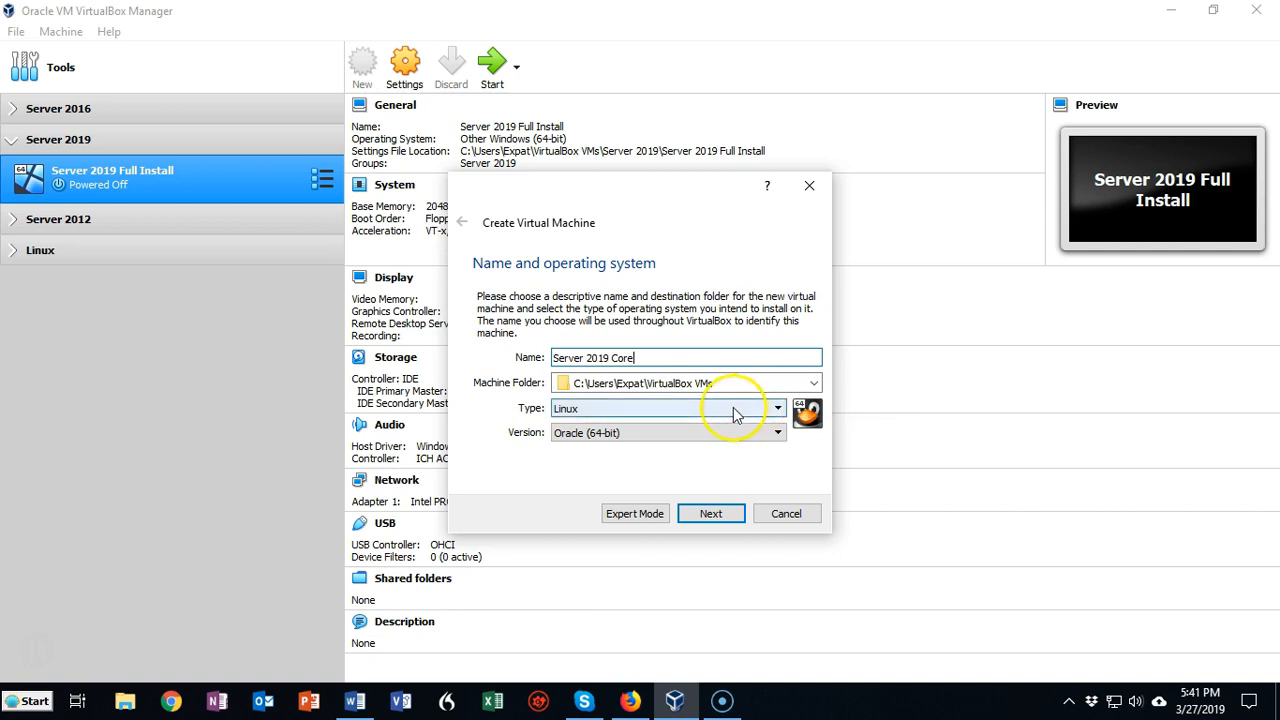
left_click(779, 408)
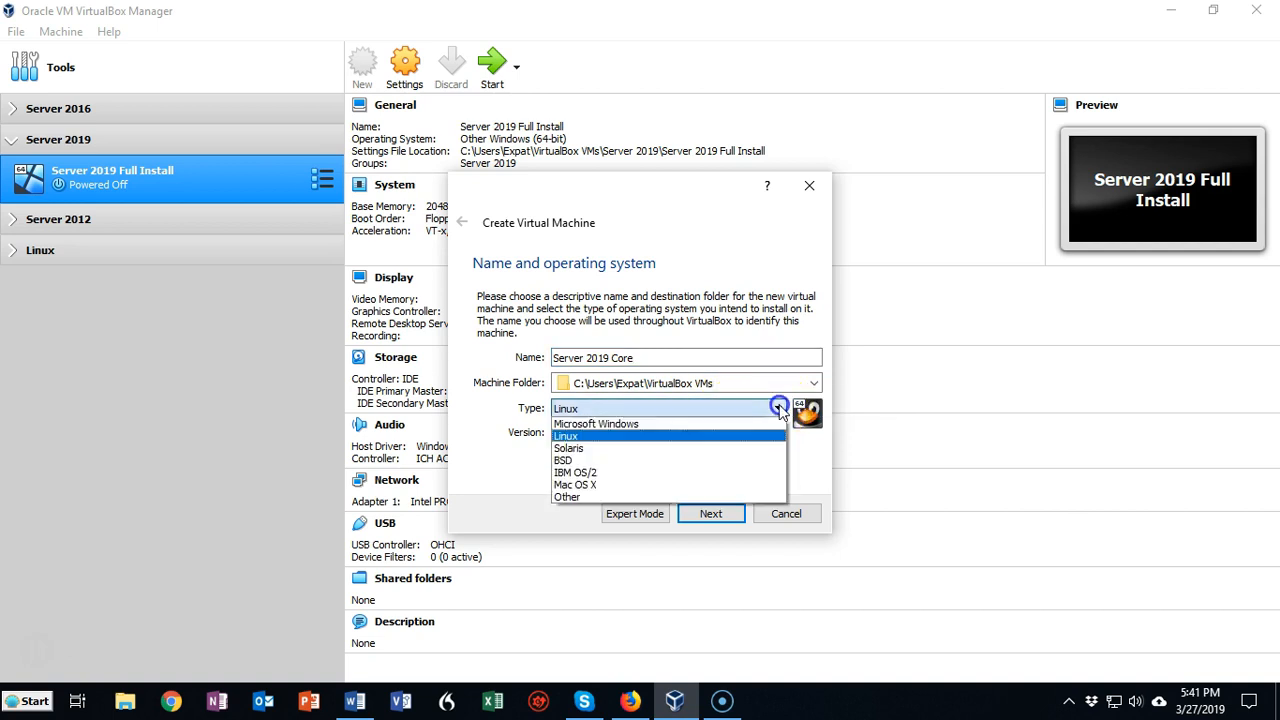
left_click(622, 425)
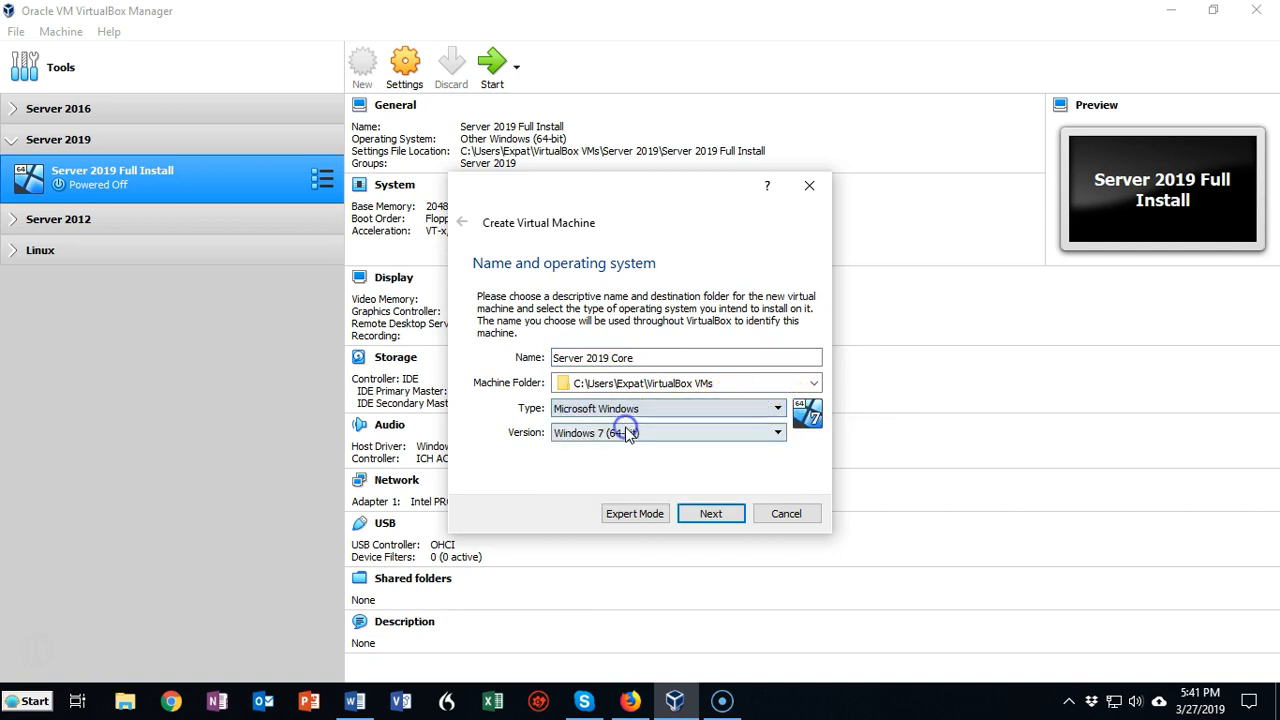
left_click(778, 433)
scroll(749, 463, "down", 4)
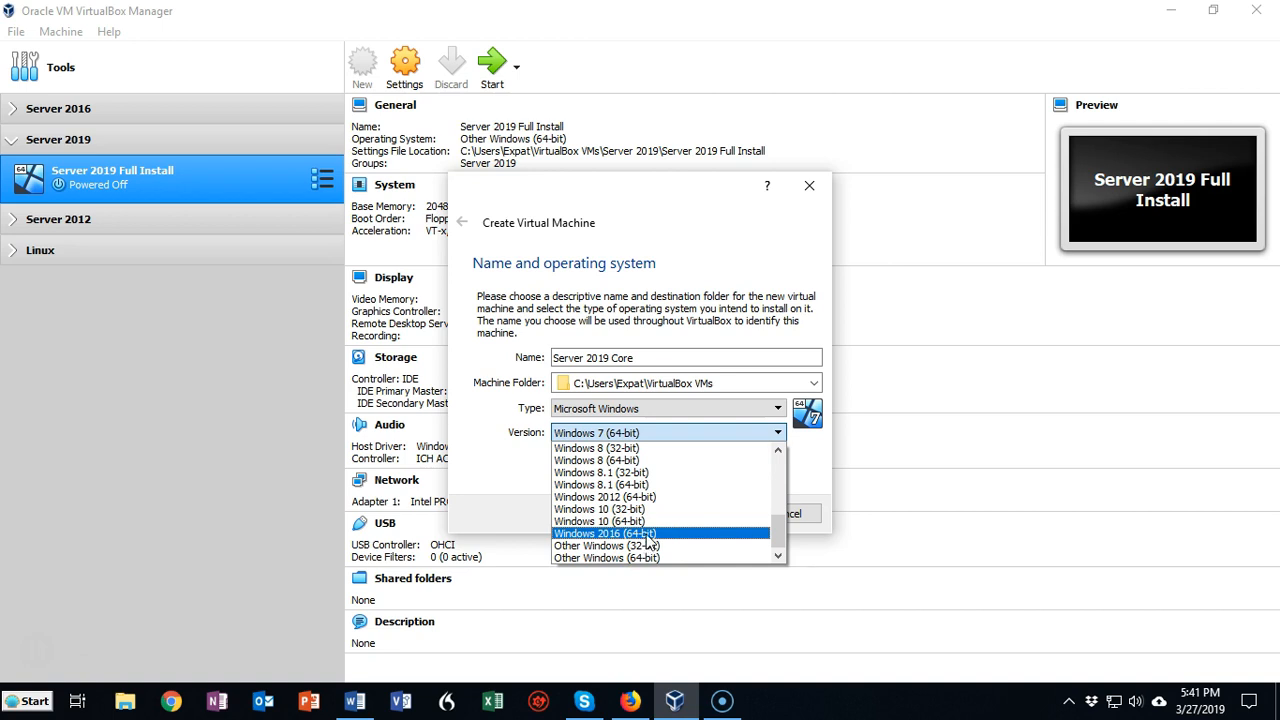
left_click(648, 535)
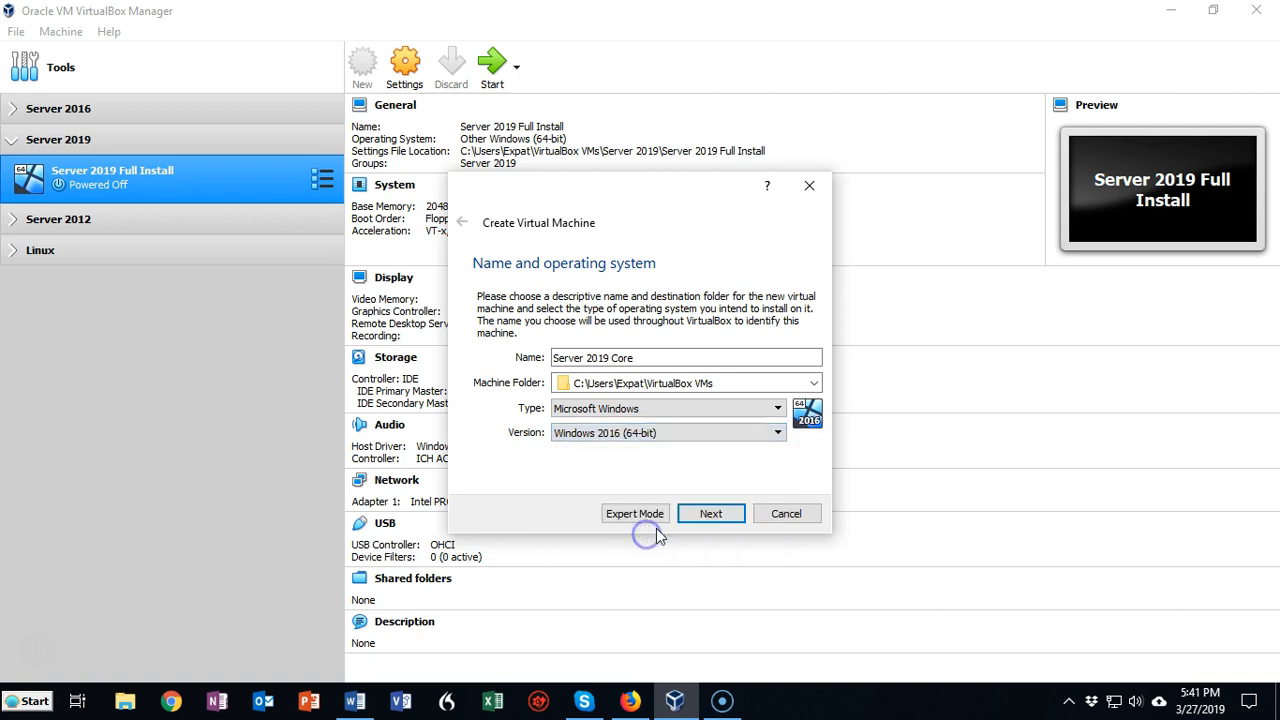
left_click(711, 515)
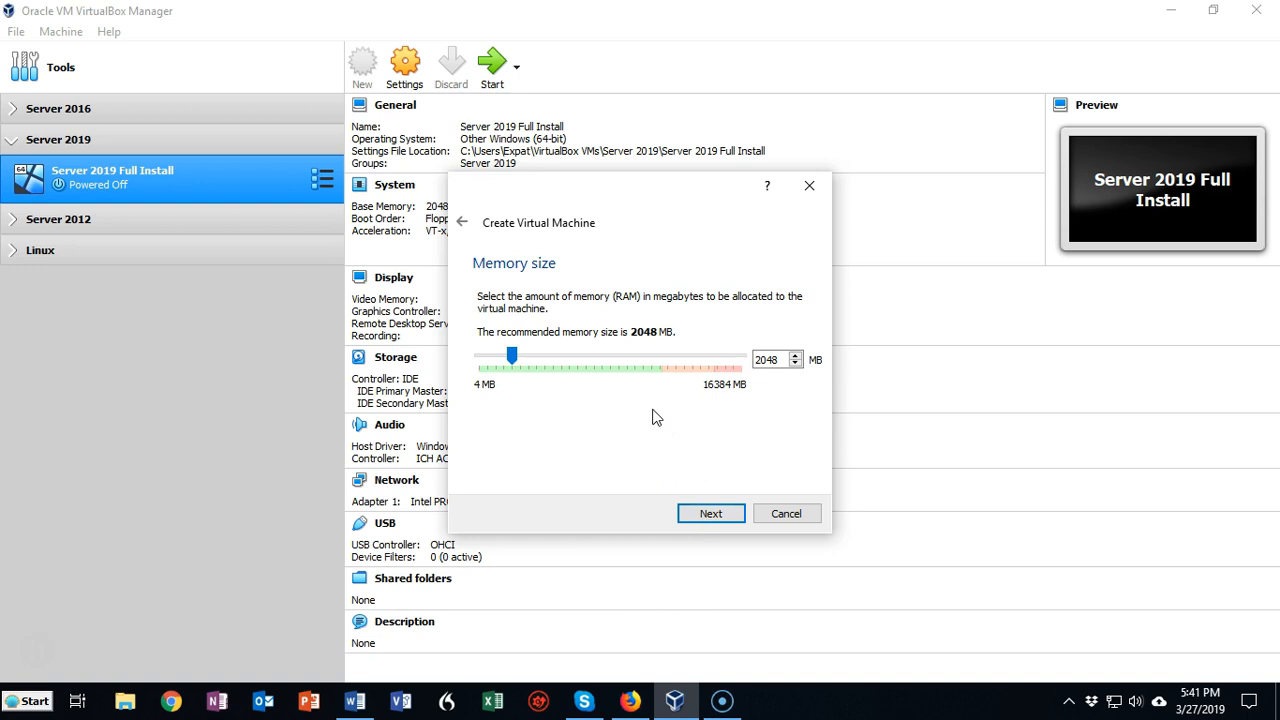
Accept 2048 MB of memory and create a dynamically allocated 50 GB VDI hard disk named Server 2019 Core
left_click(710, 516)
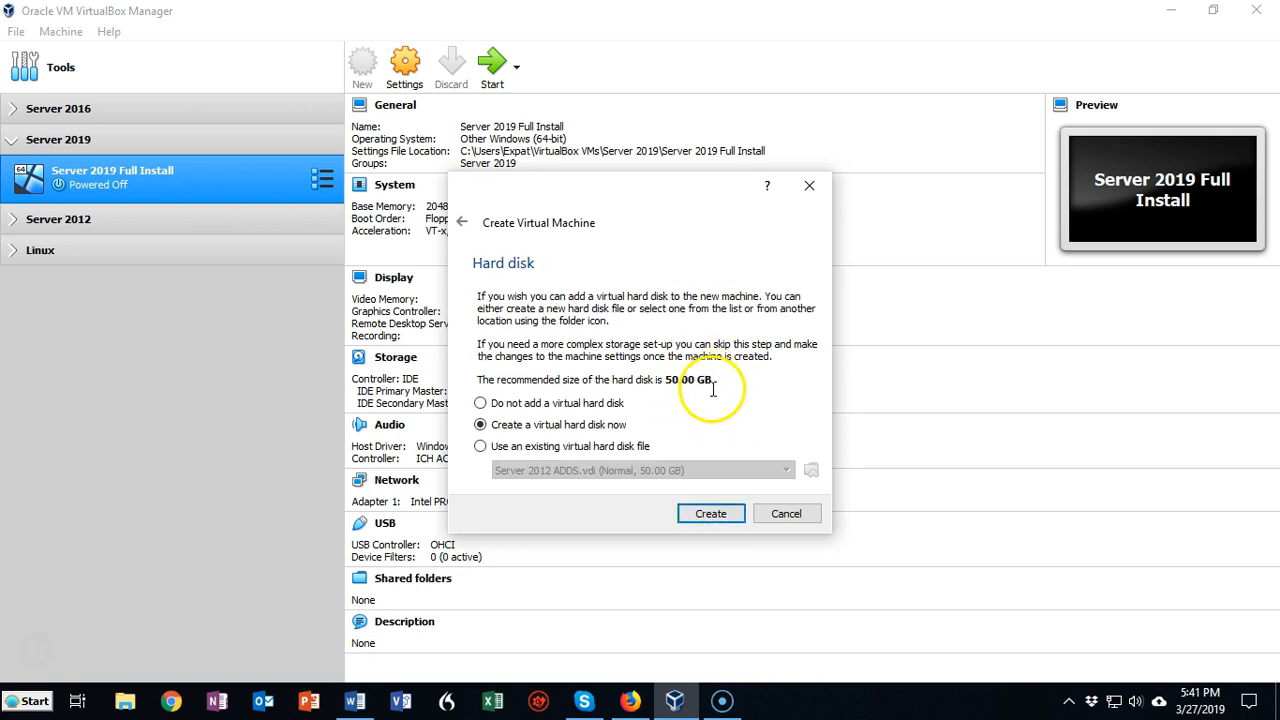
left_click(711, 516)
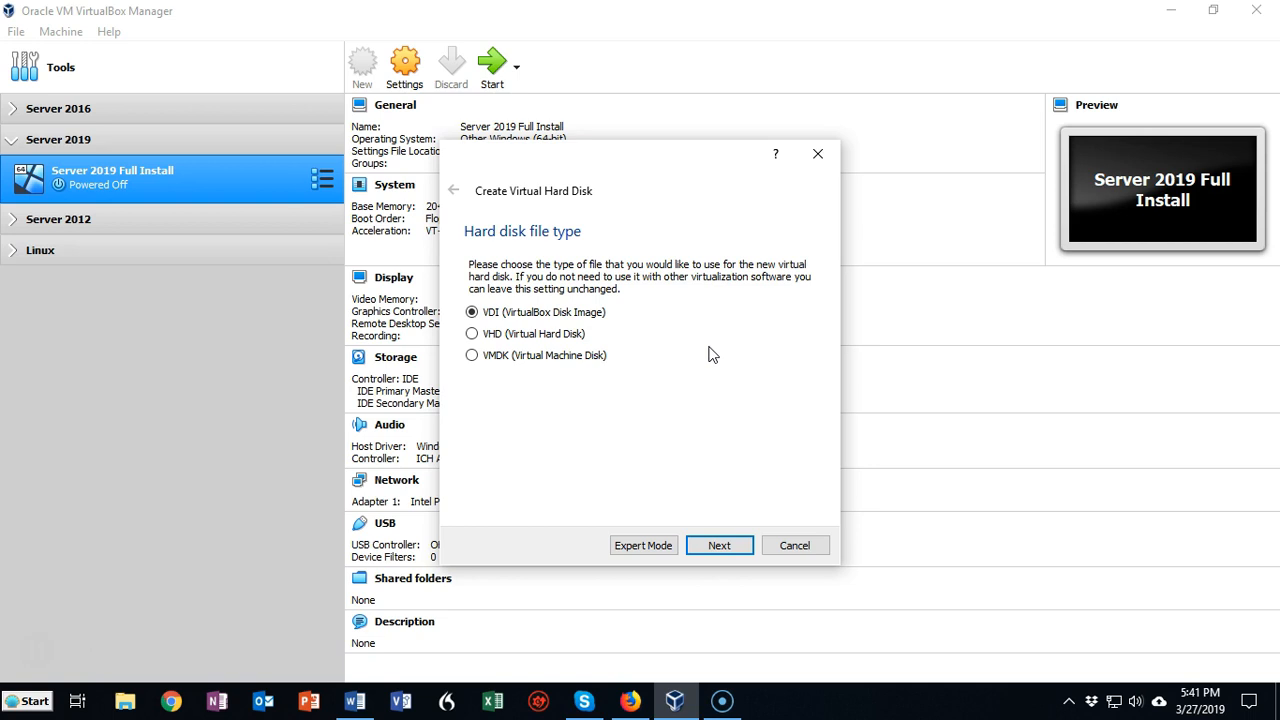
left_click(720, 546)
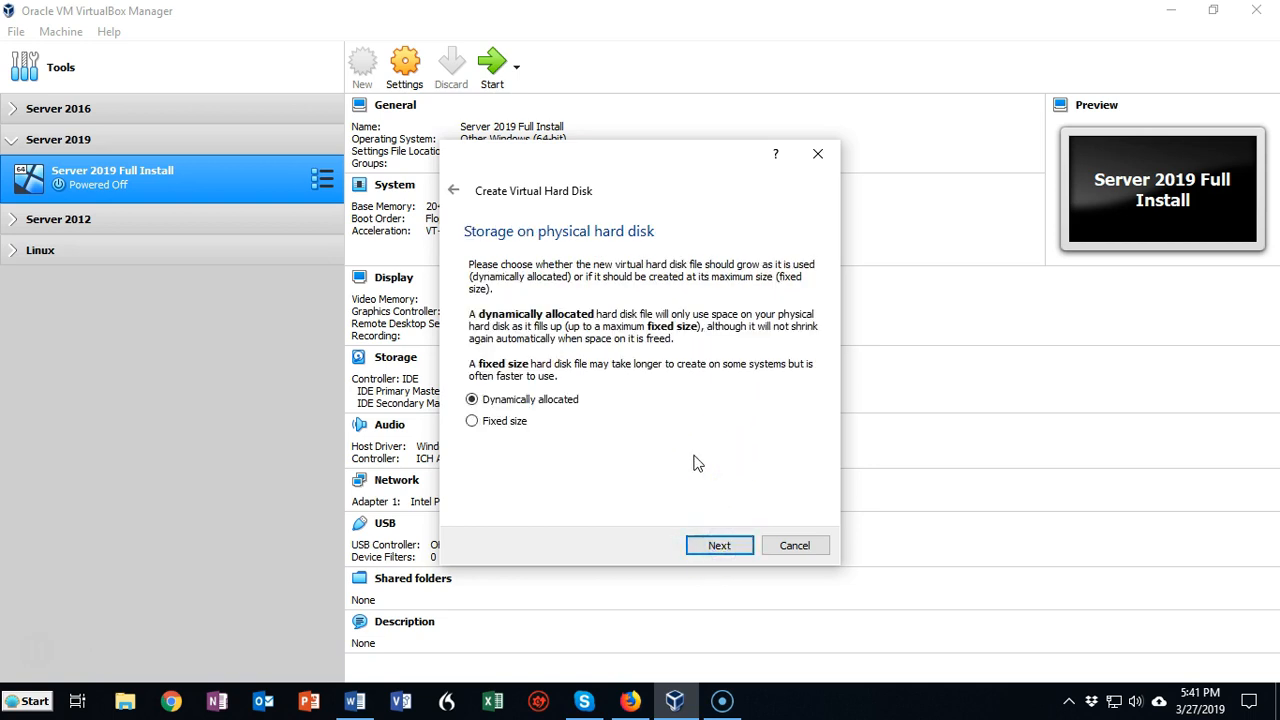
left_click(719, 545)
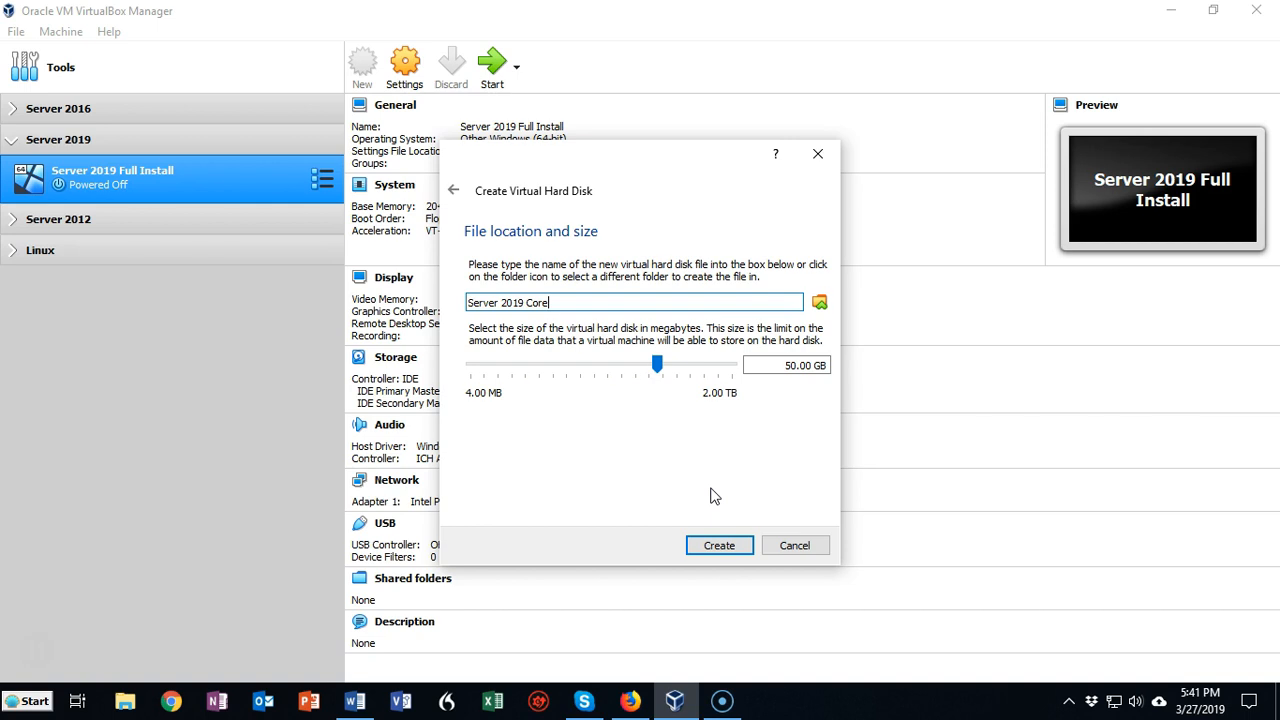
left_click(717, 547)
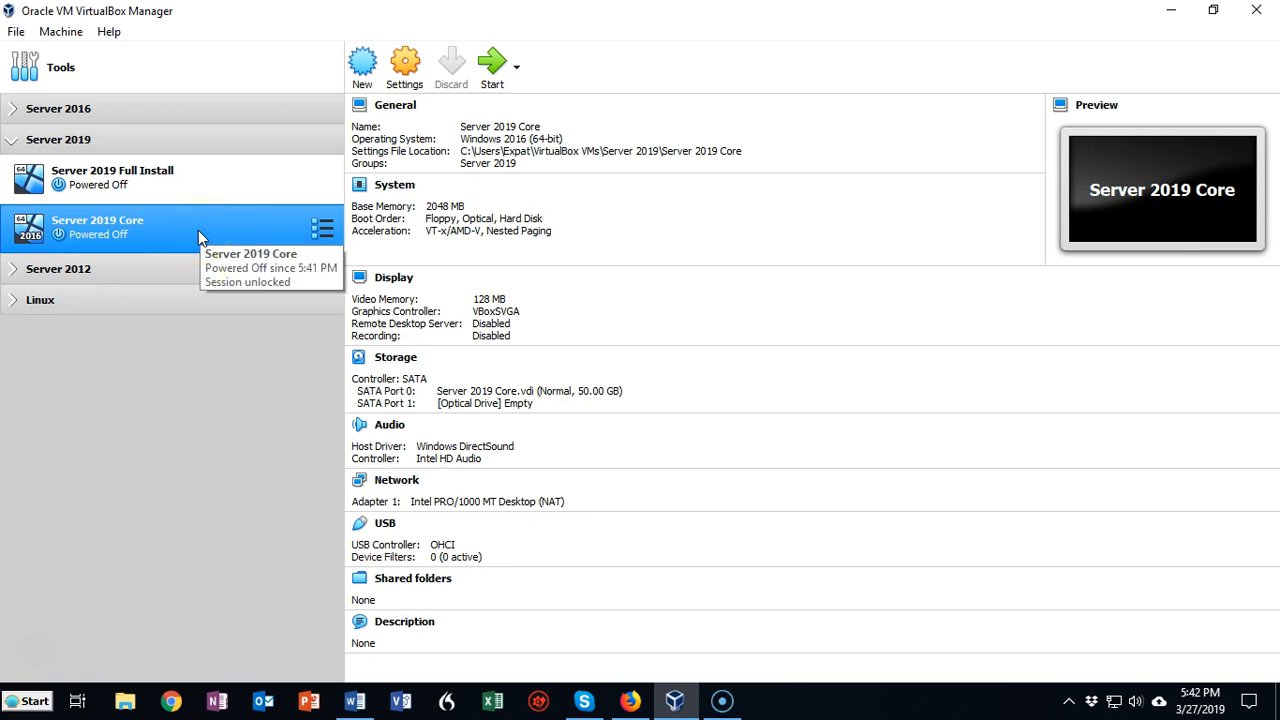
Start the Server 2019 Core machine with the SERVER_EVAL disc image from the ISO Images\Server 2019 folder as start-up disk
left_click(491, 65)
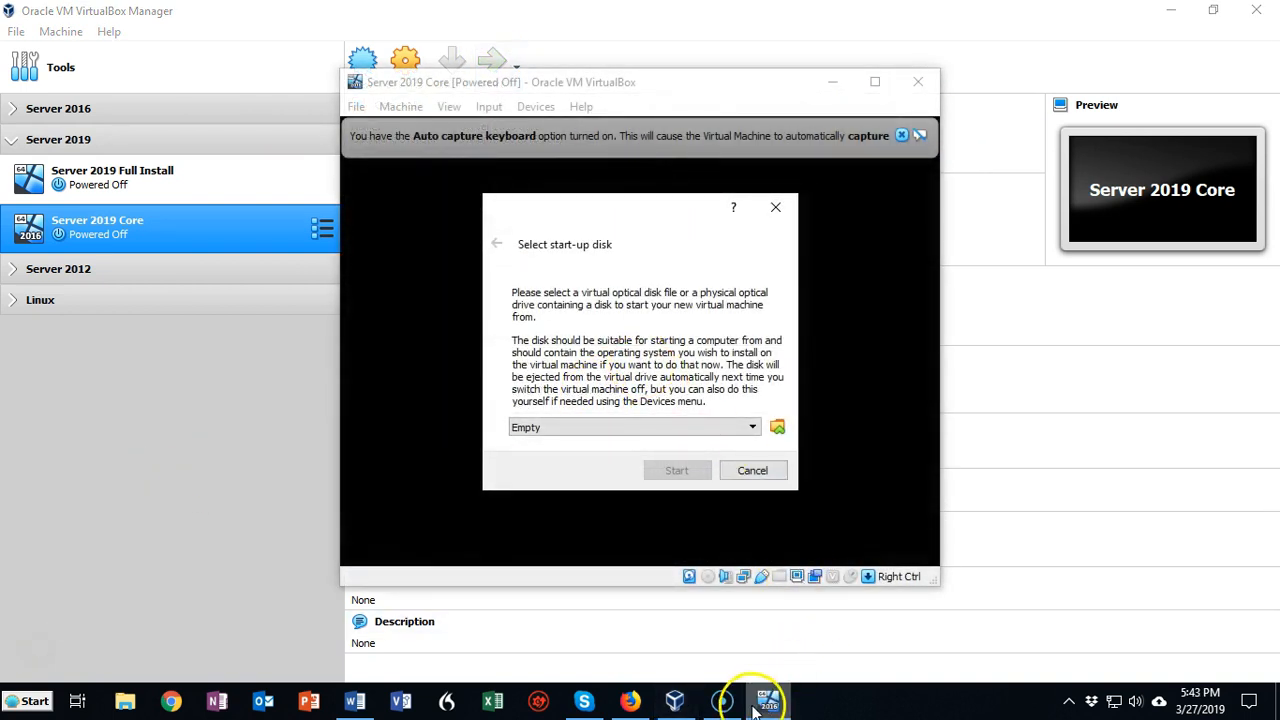
mouse_move(768, 703)
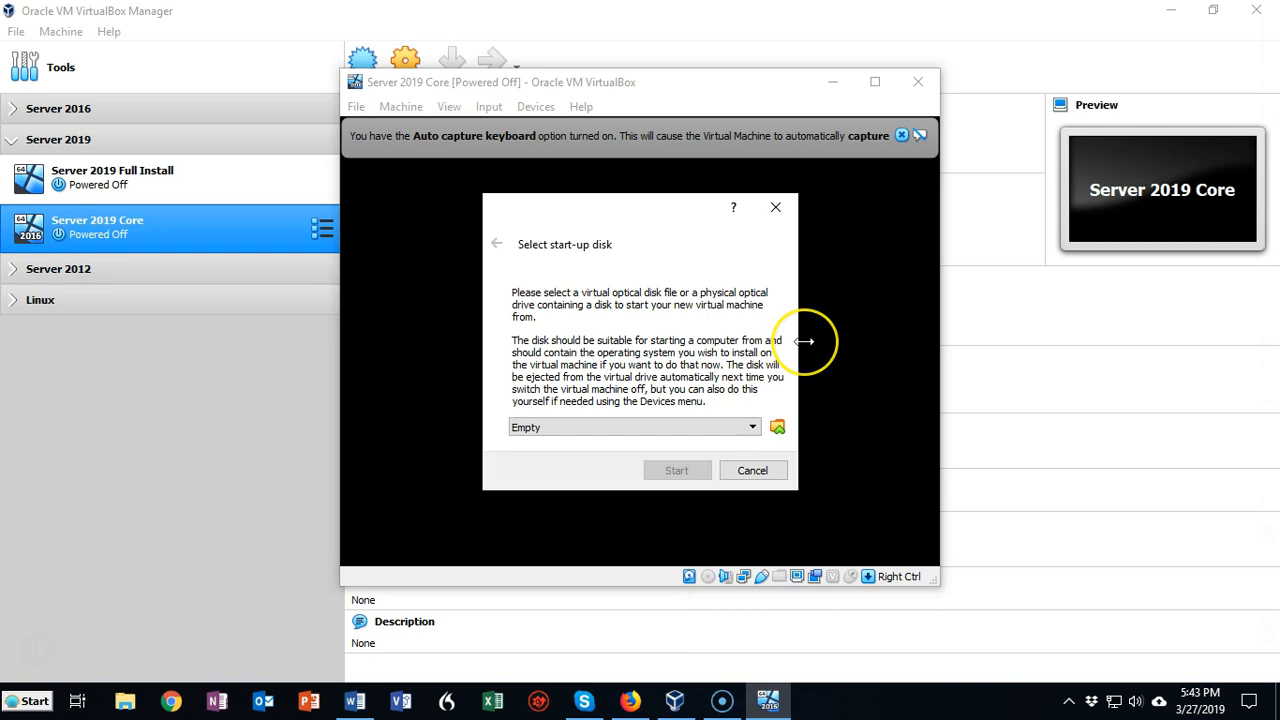
left_click(778, 428)
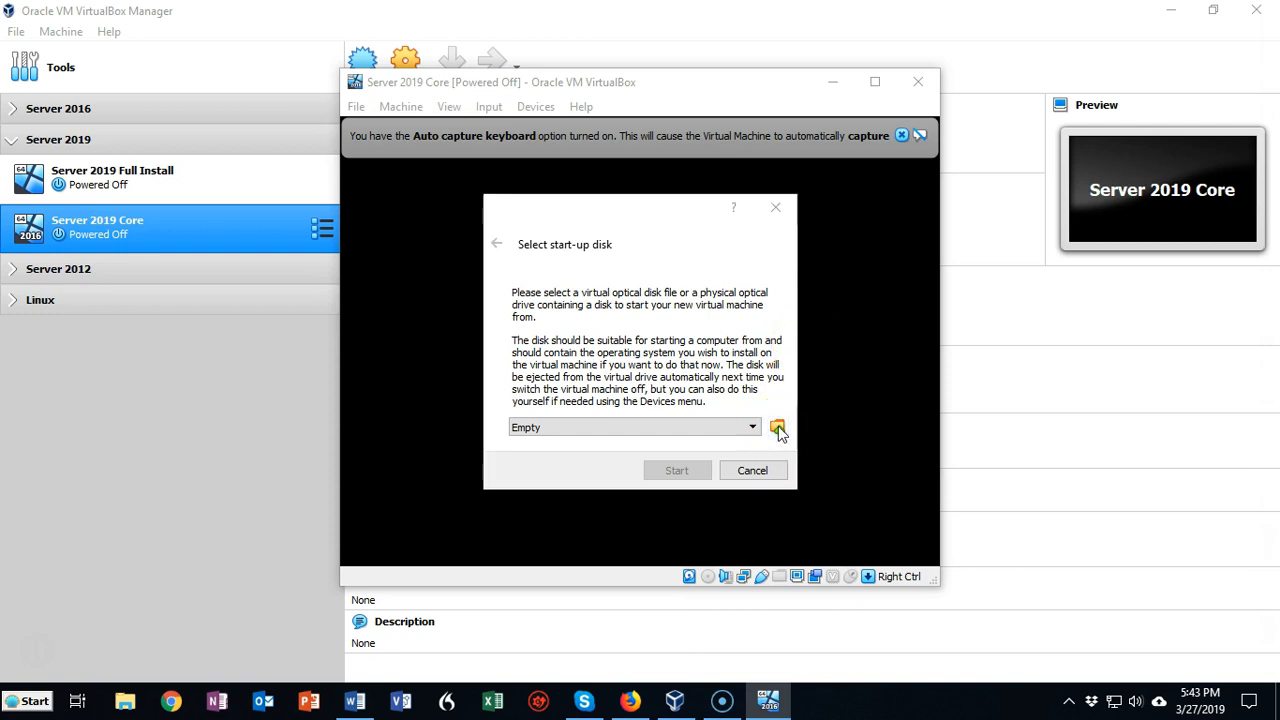
scroll(792, 432, "down", 1)
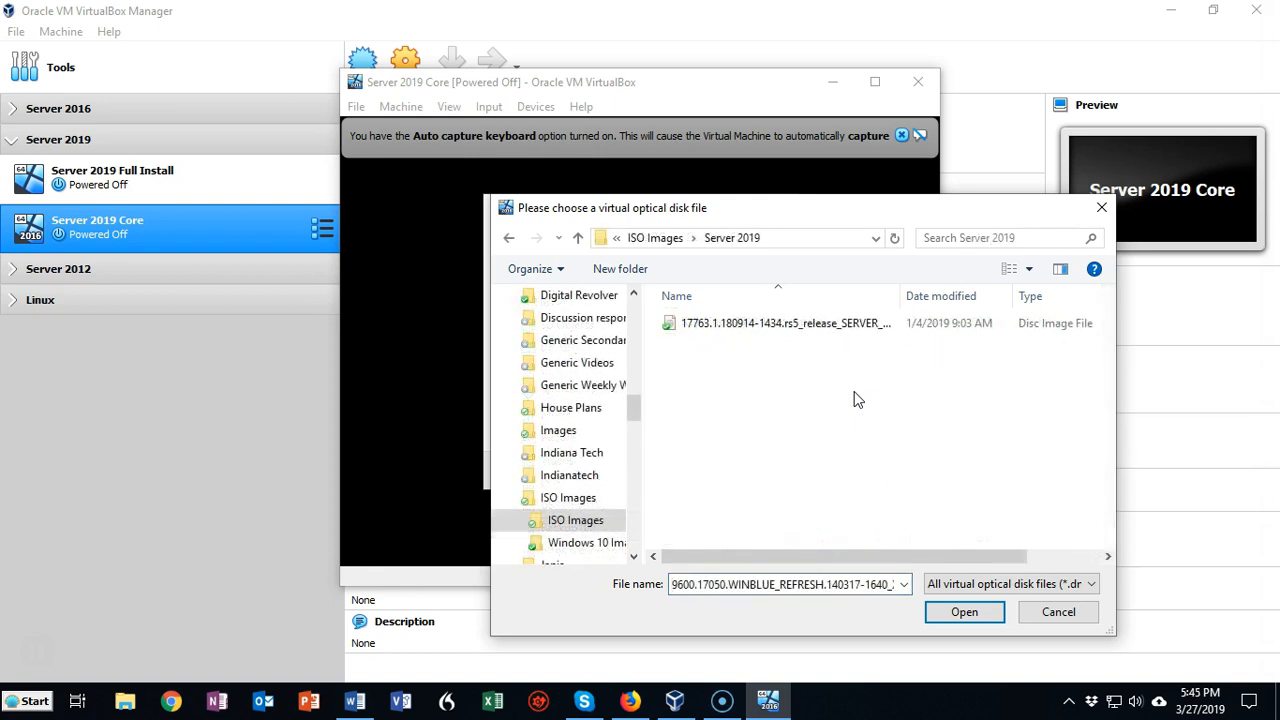
left_click(787, 329)
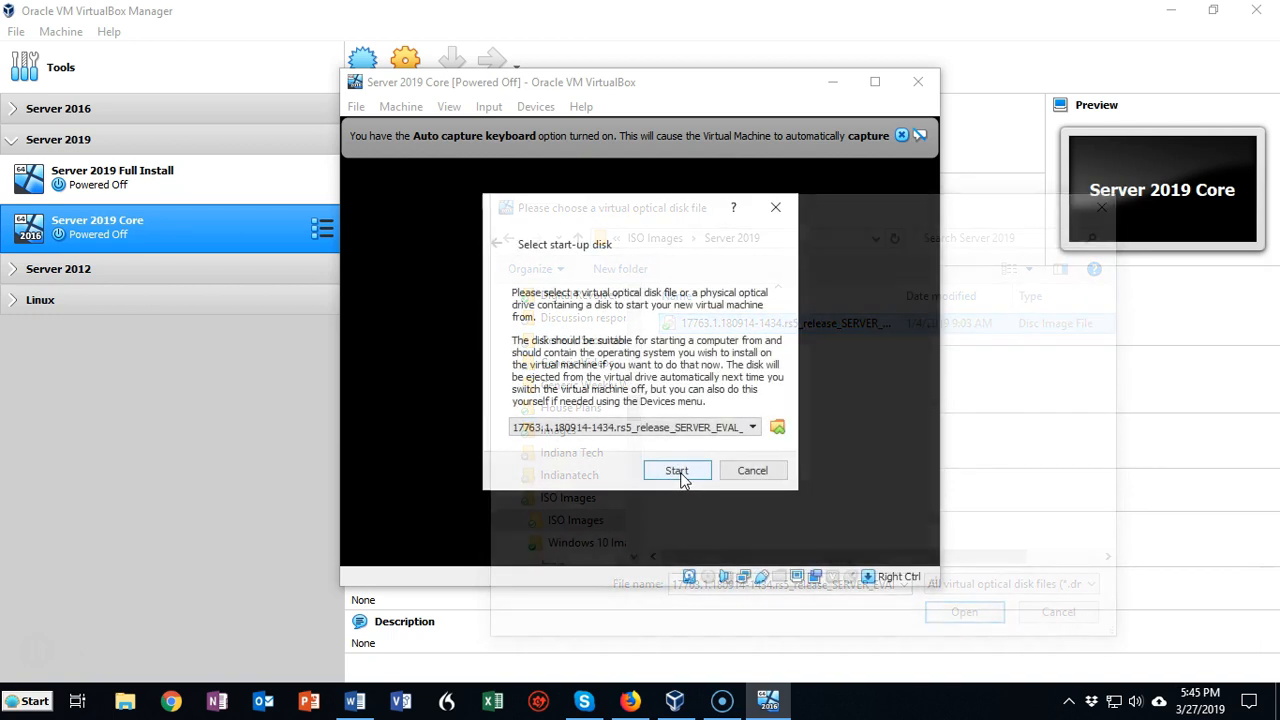
left_click(677, 470)
Dismiss the notification messages covering the running virtual machine's display, including the auto capture keyboard notice
left_click(1246, 104)
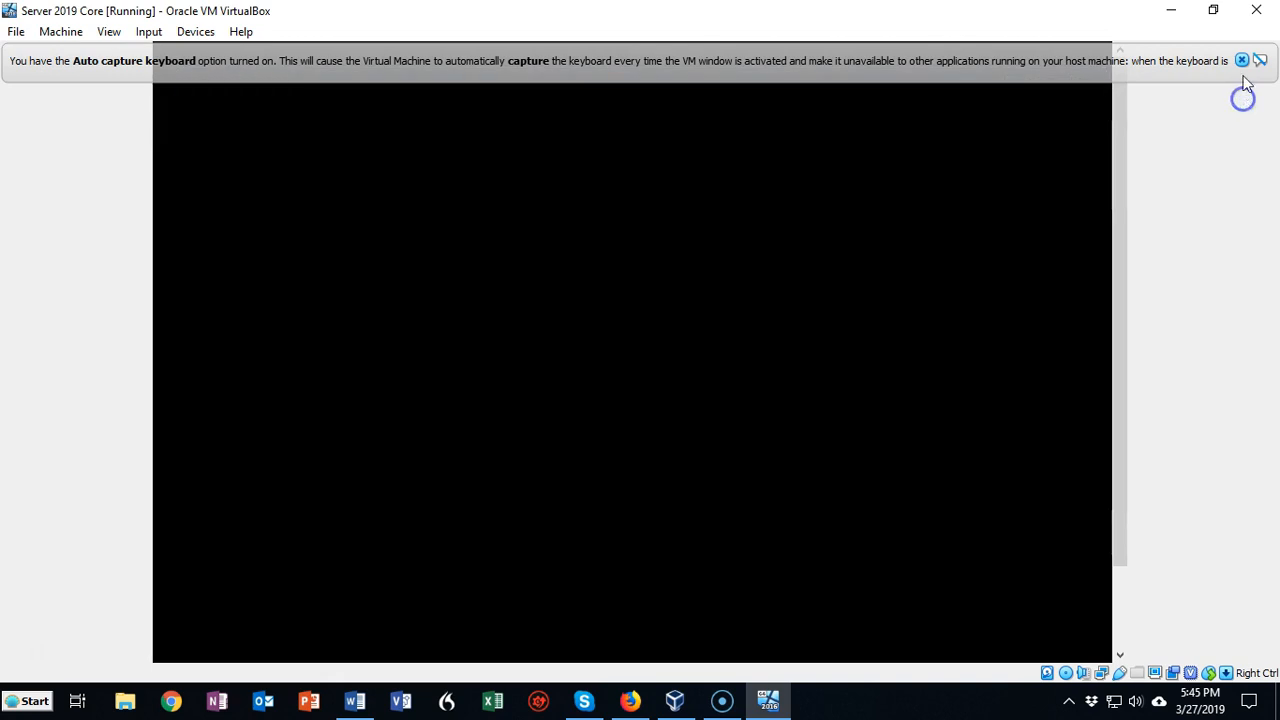
left_click(1243, 61)
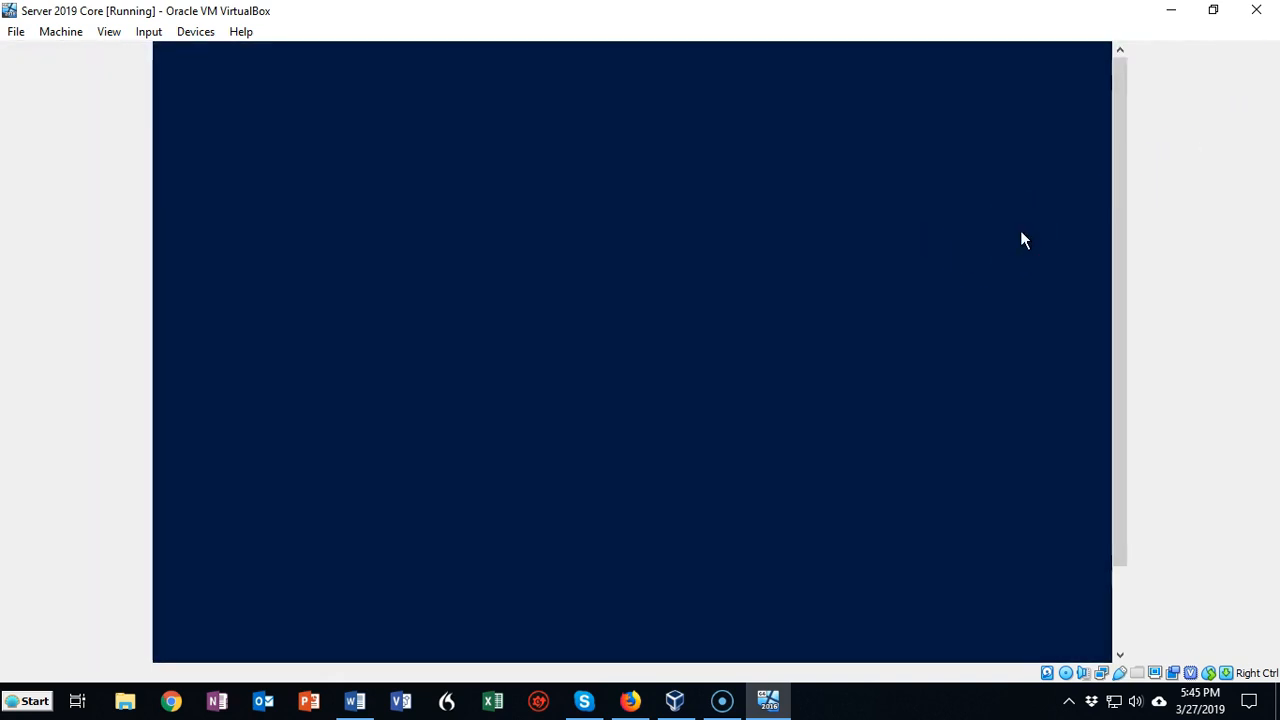
left_click(1022, 240)
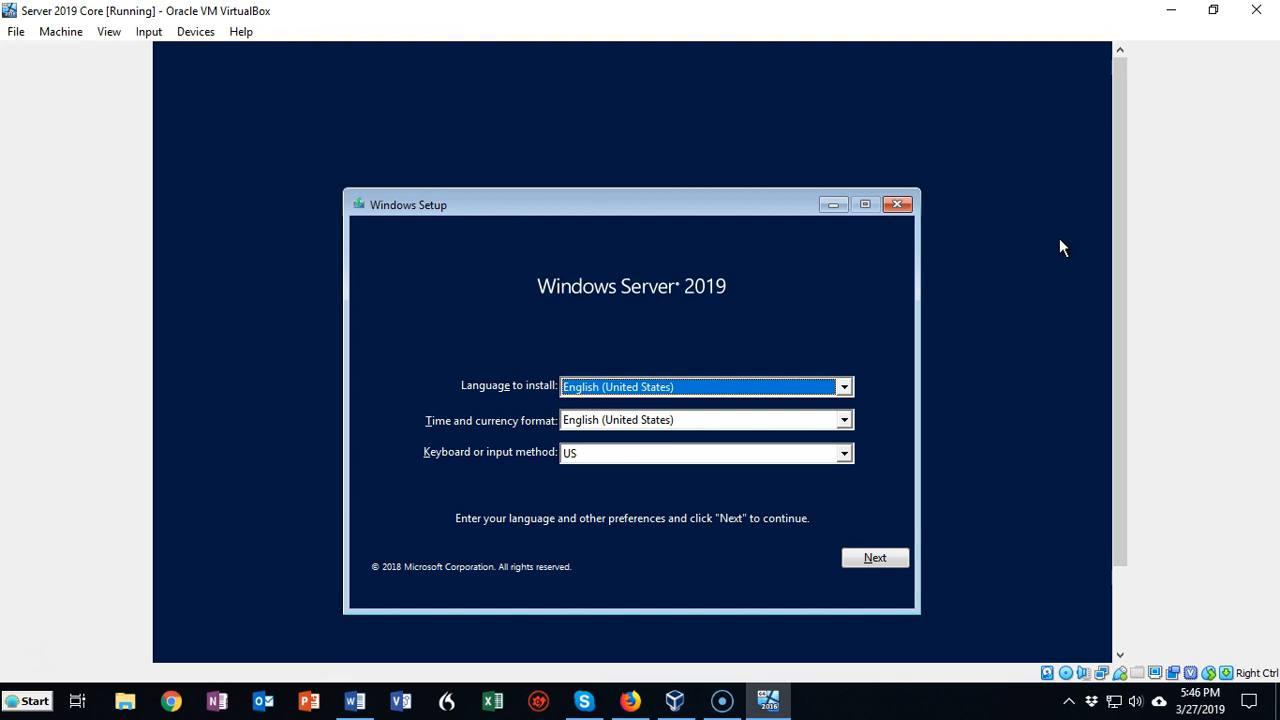
Begin the Windows Server 2019 installation with English (United States) and US keyboard, choosing the Windows Server 2019 Standard Evaluation edition
left_click(876, 558)
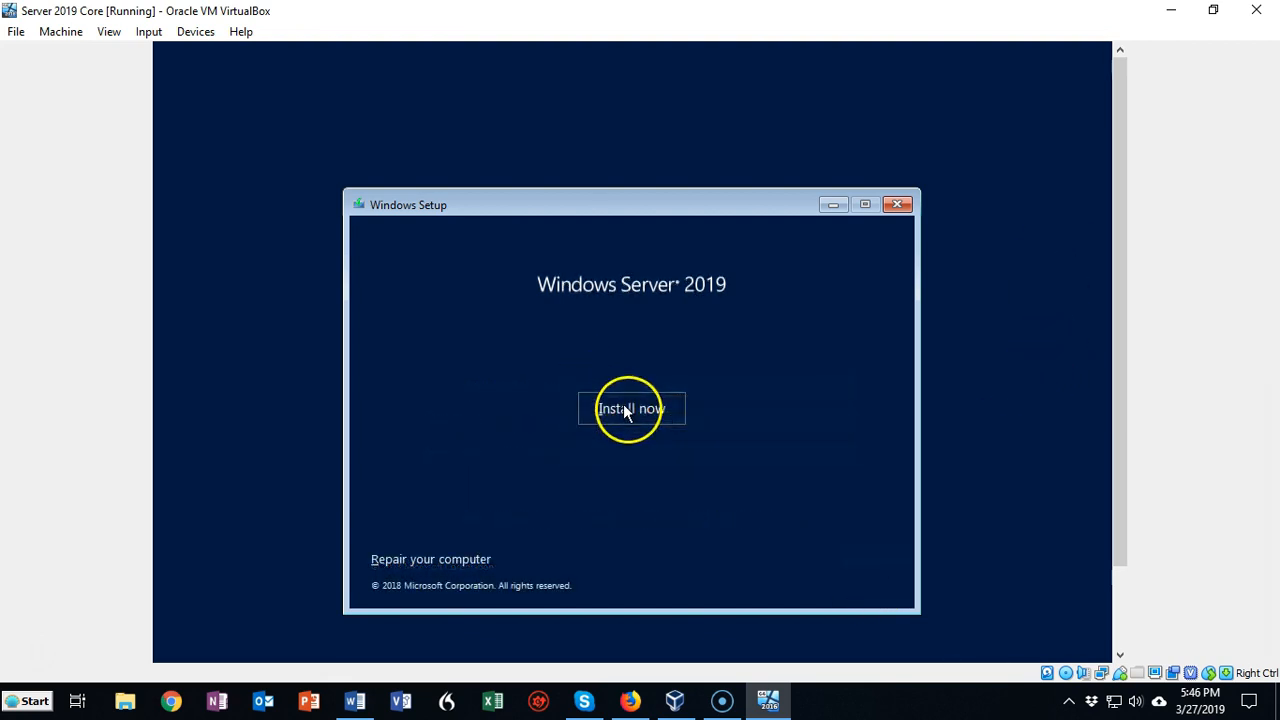
left_click(626, 411)
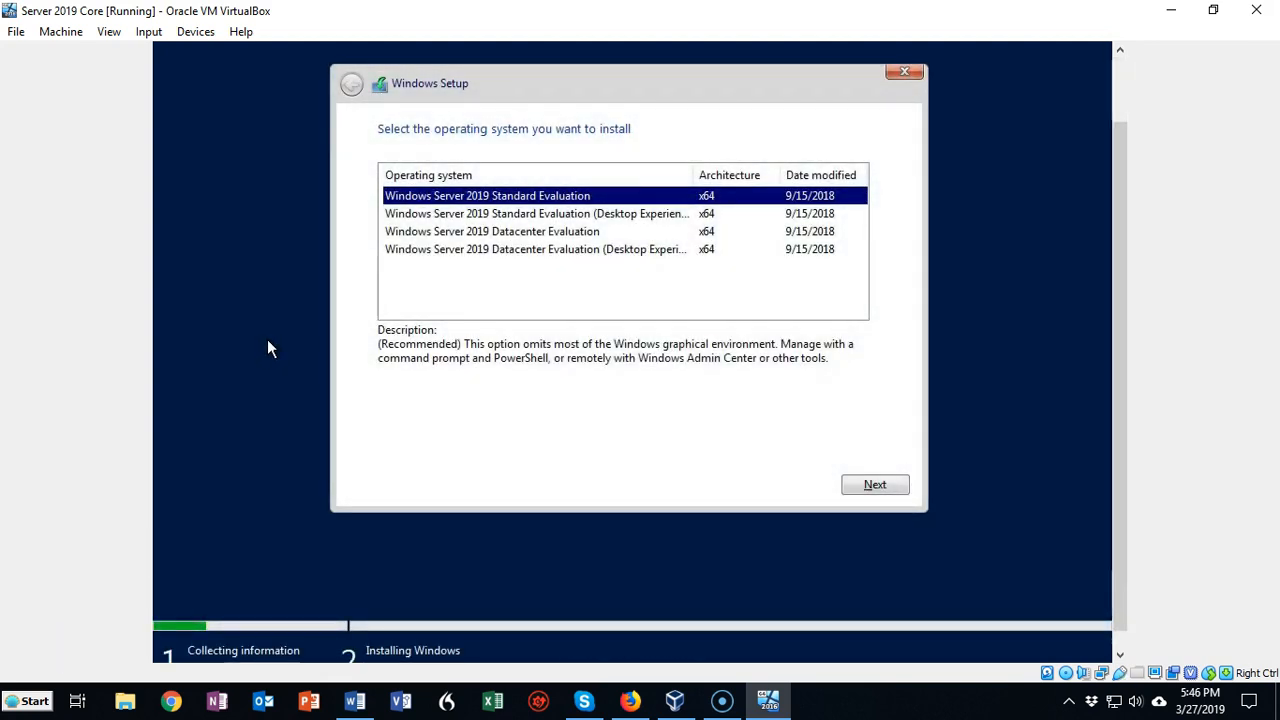
left_click(532, 457)
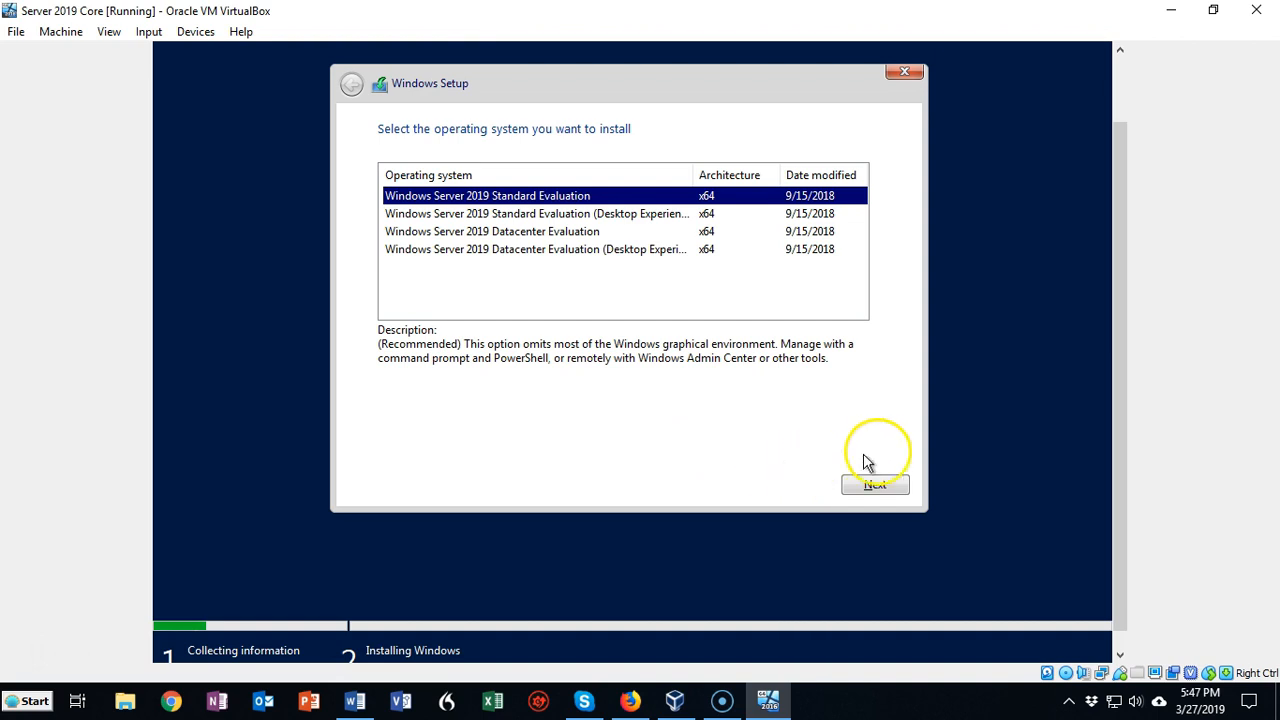
left_click(876, 486)
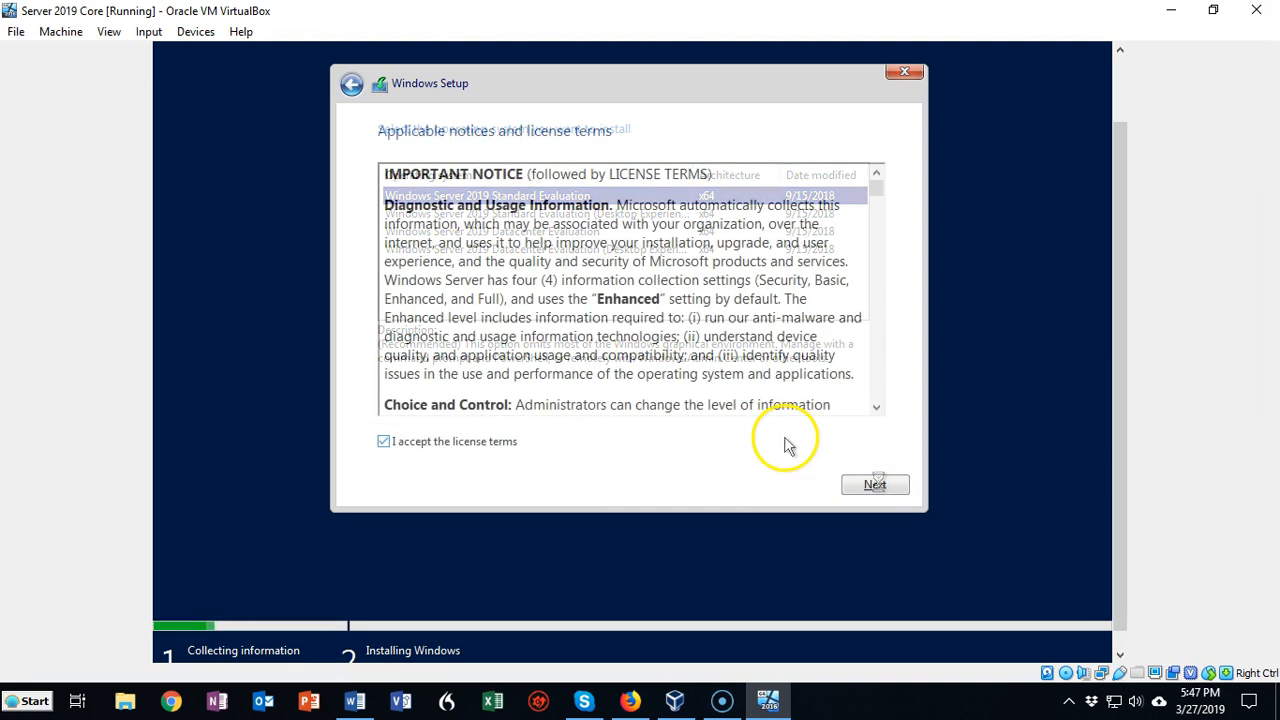
Accept the license terms, run a custom installation on the Drive 0 unallocated space, and restart when setup asks
left_click(873, 486)
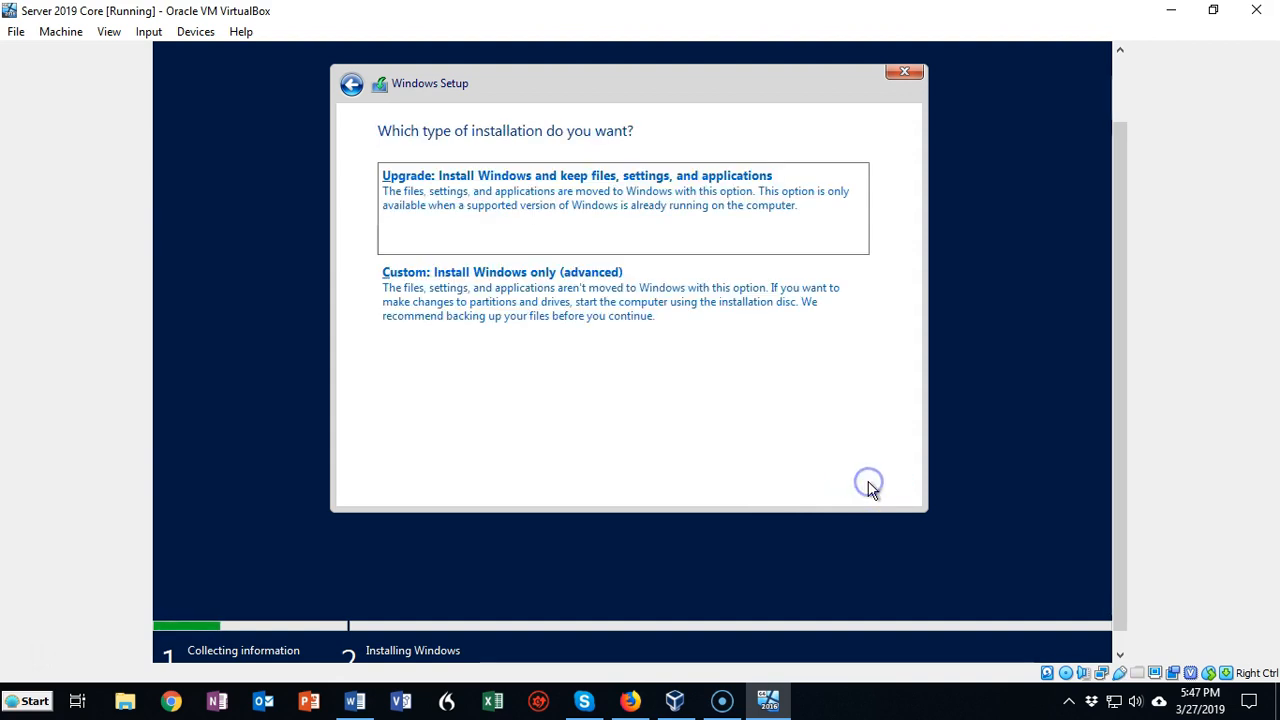
left_click(585, 311)
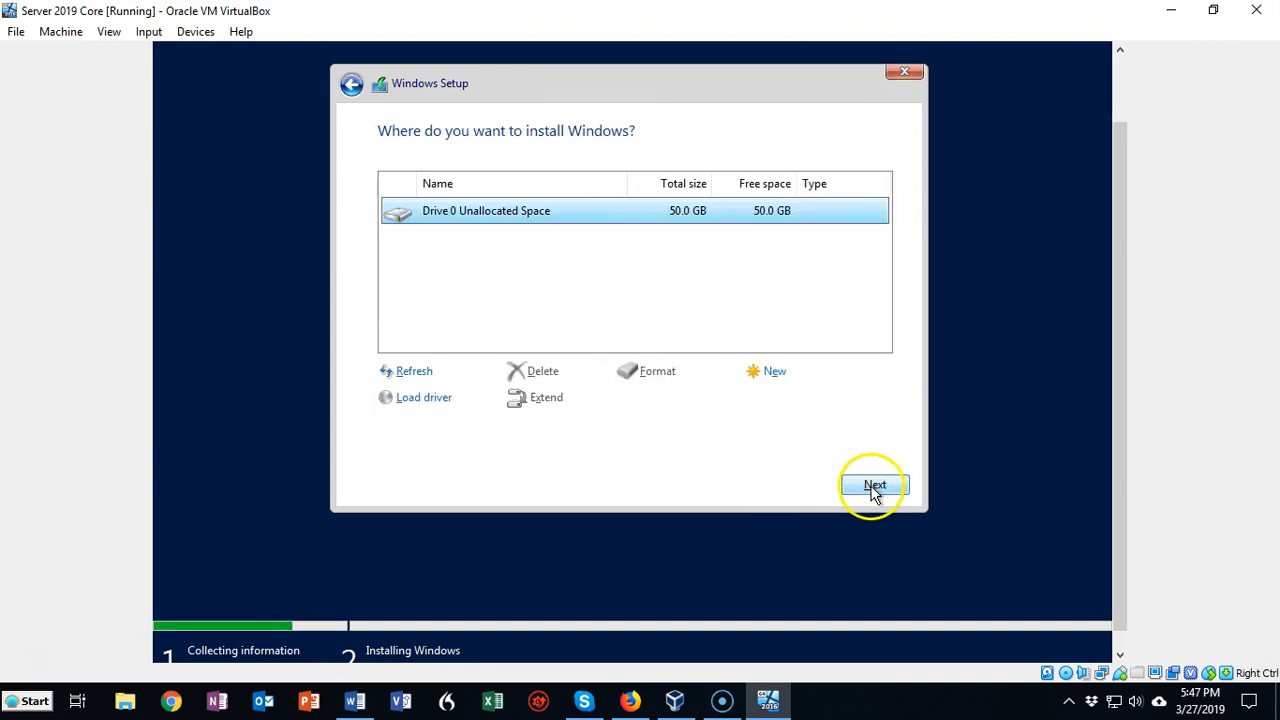
left_click(874, 486)
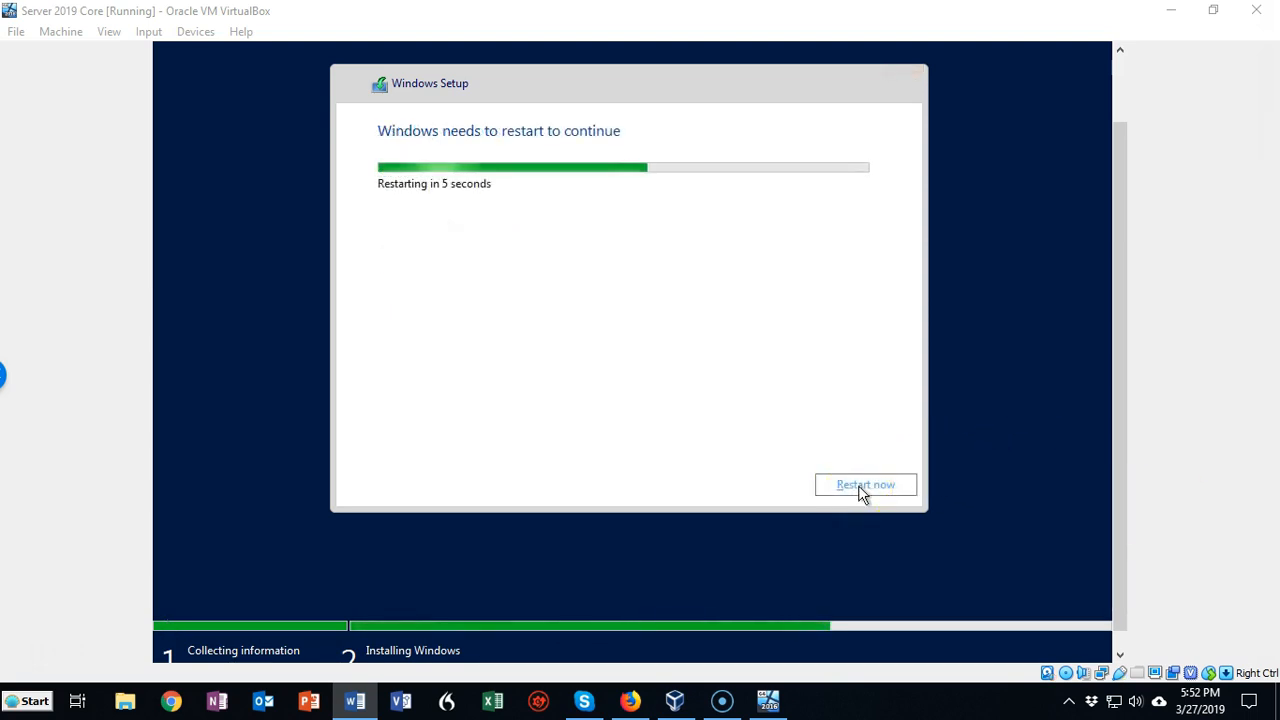
left_click(862, 485)
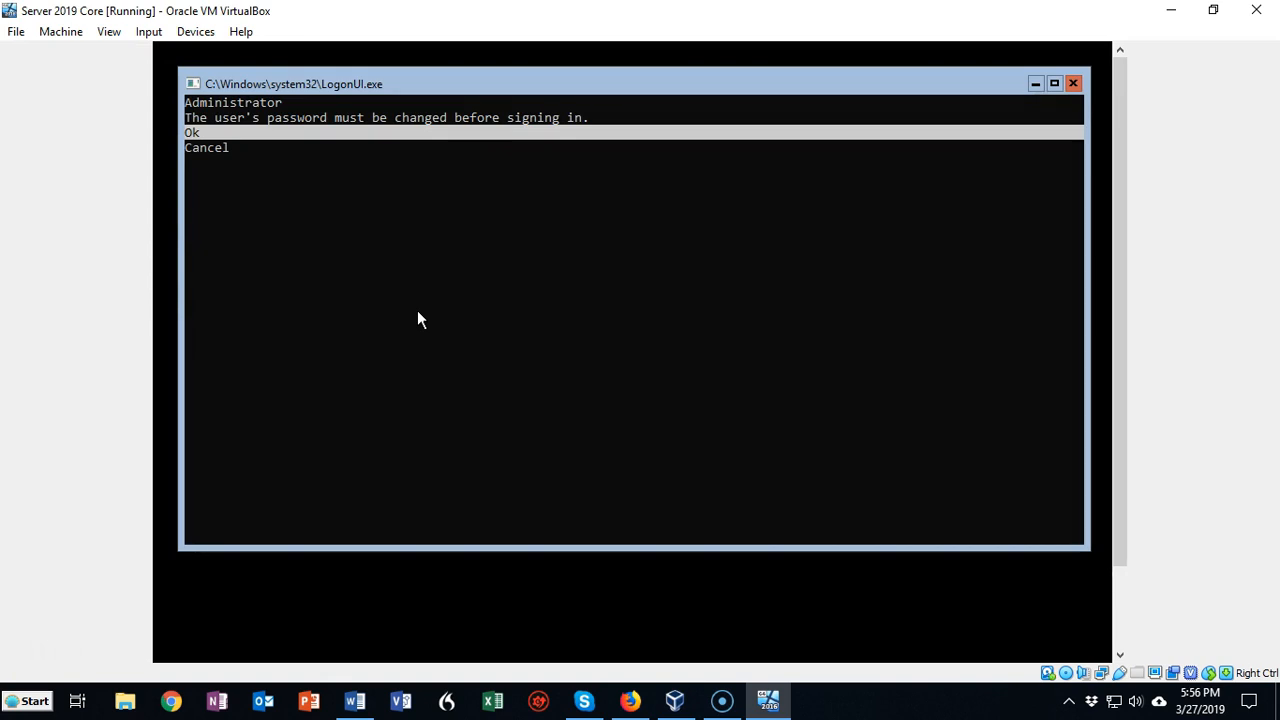
Enter and confirm a new password for the Administrator account, and acknowledge the change to sign in
key("Return")
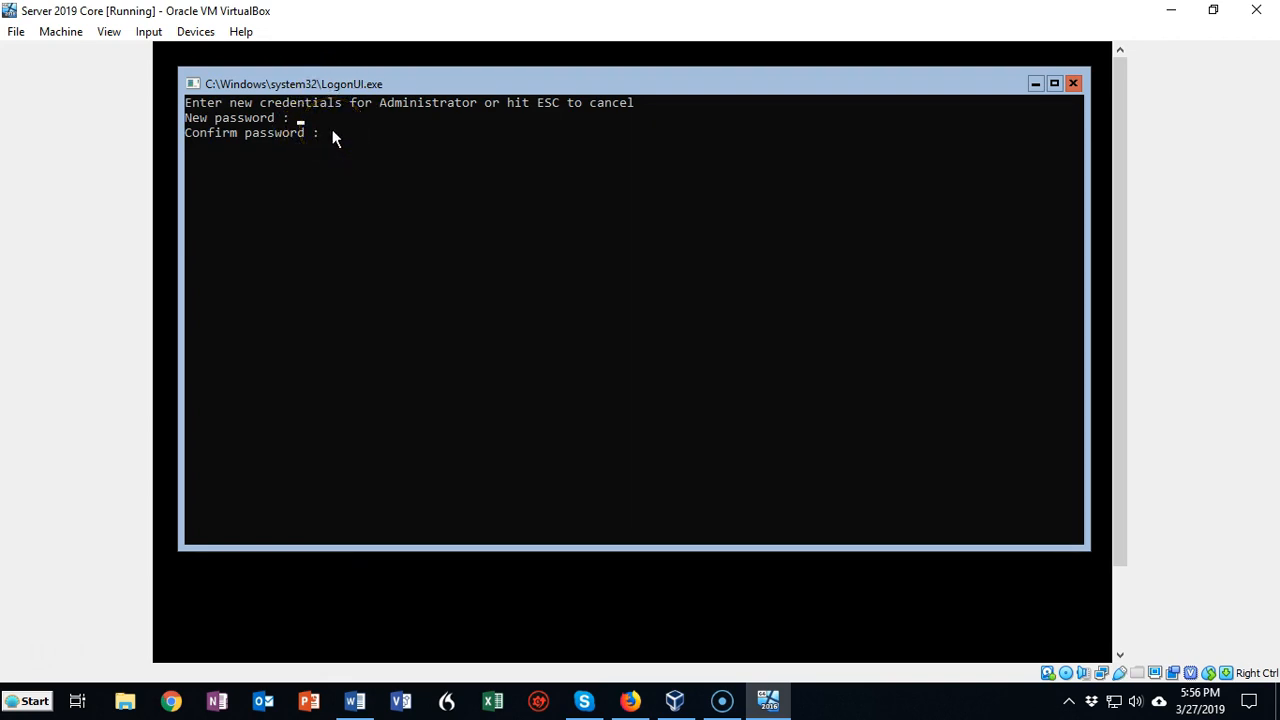
type("************************")
left_click(417, 137)
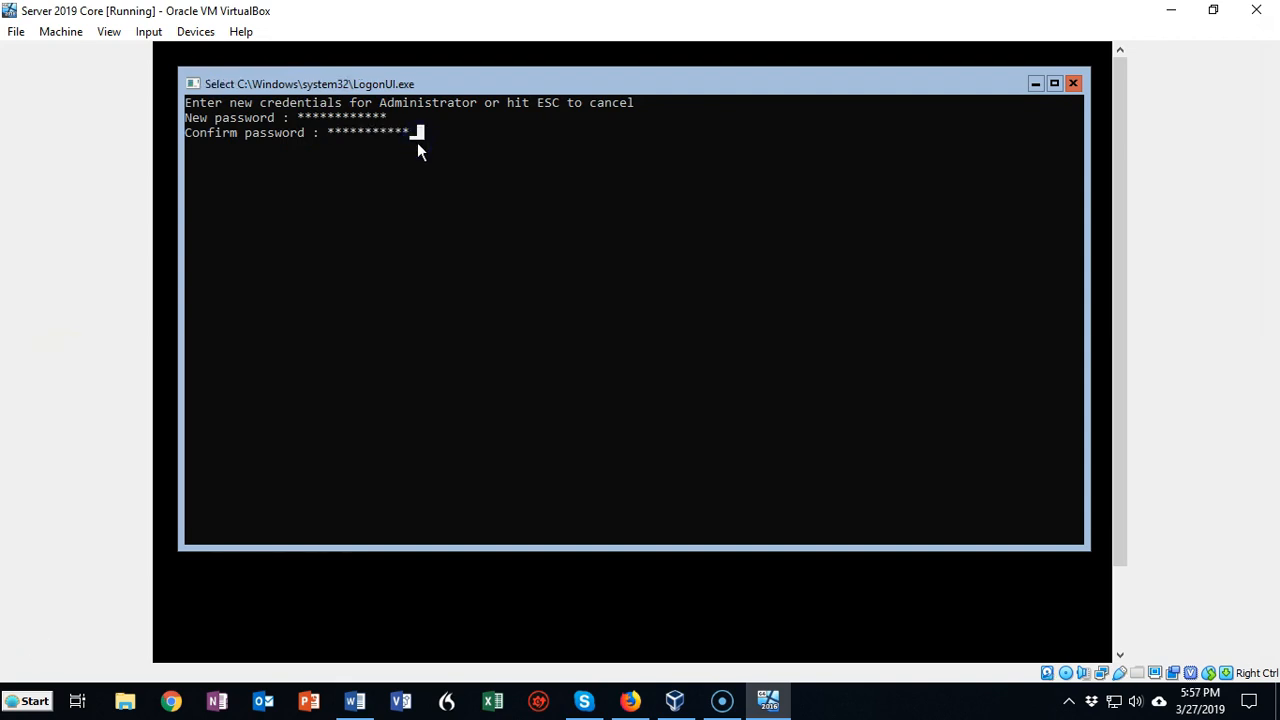
key("Return")
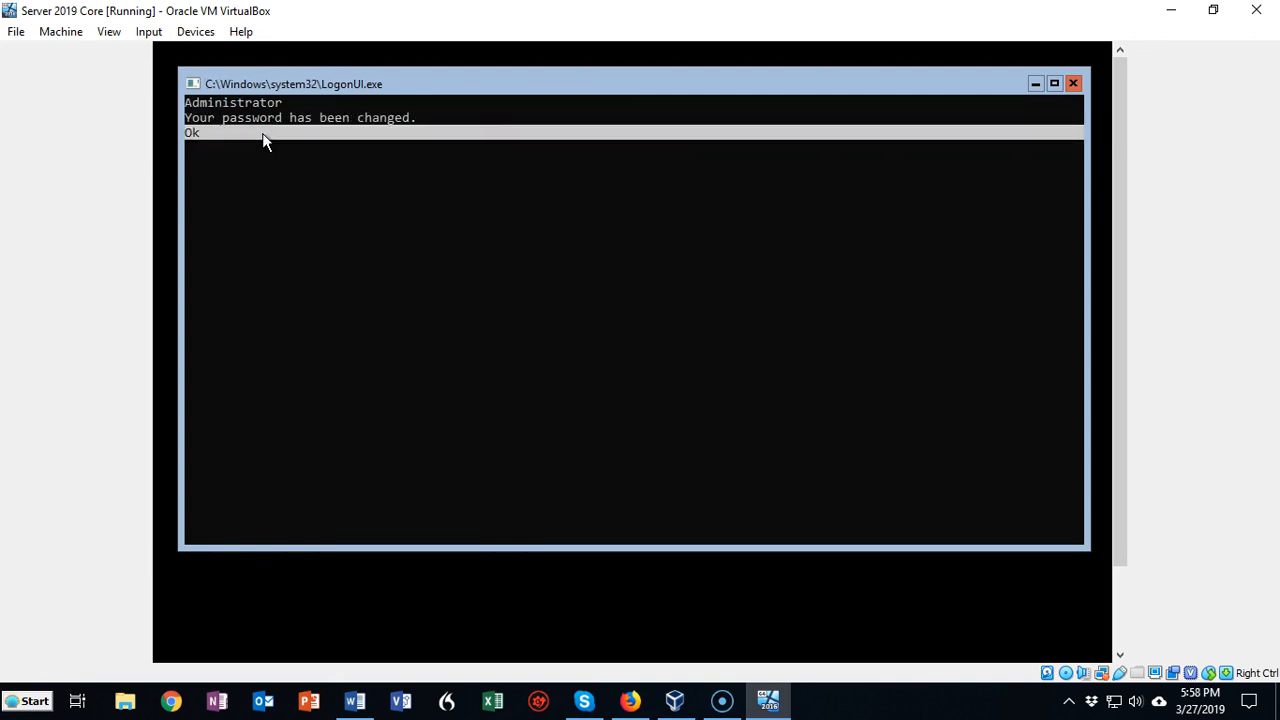
left_click(263, 137)
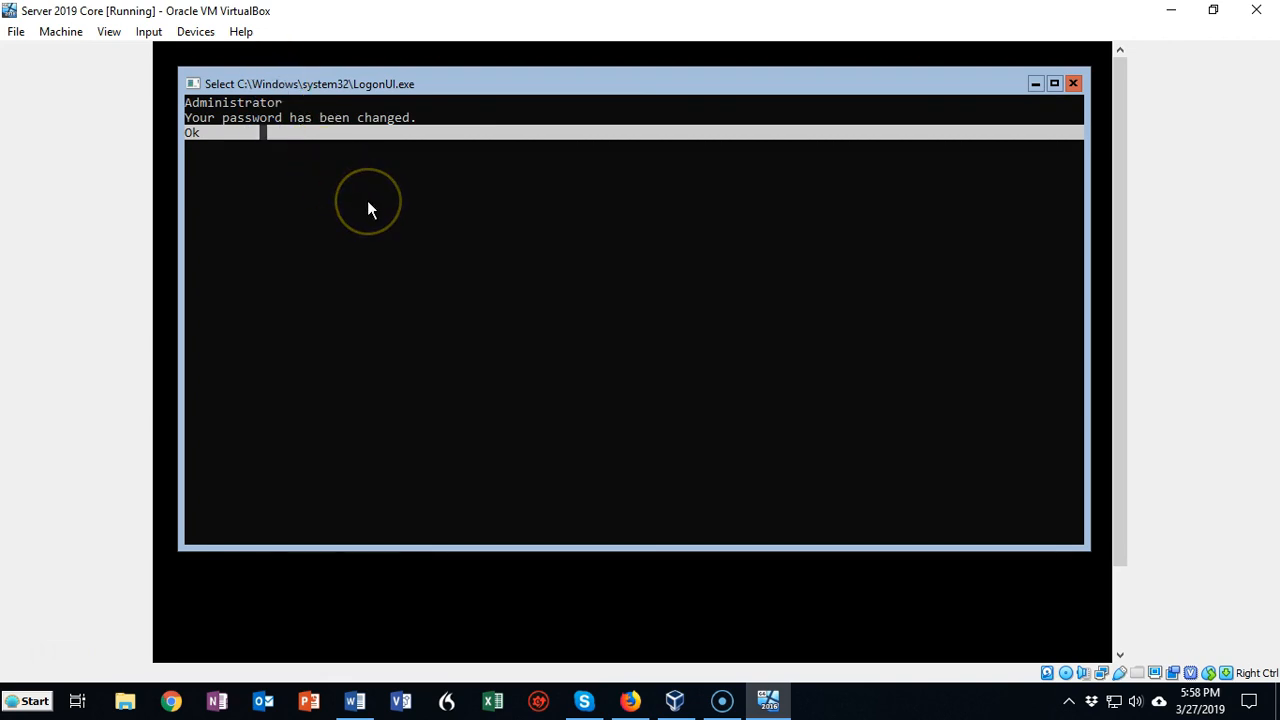
key("Escape")
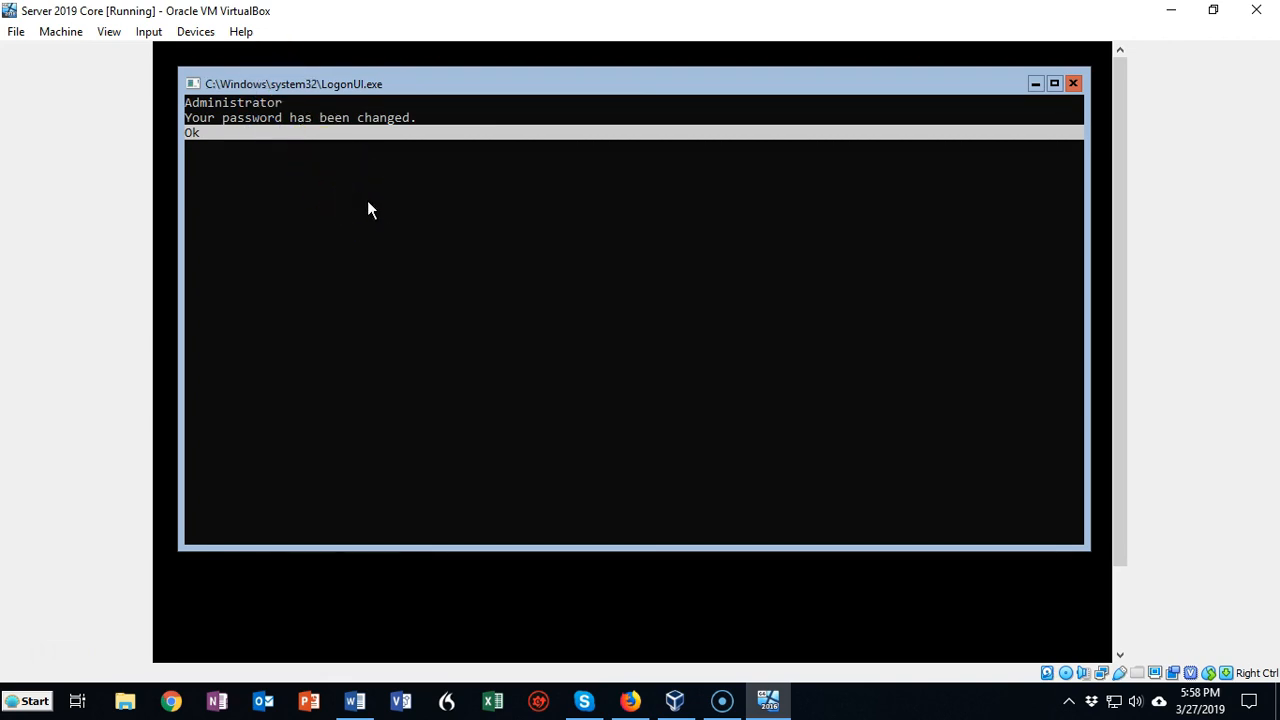
key("Return")
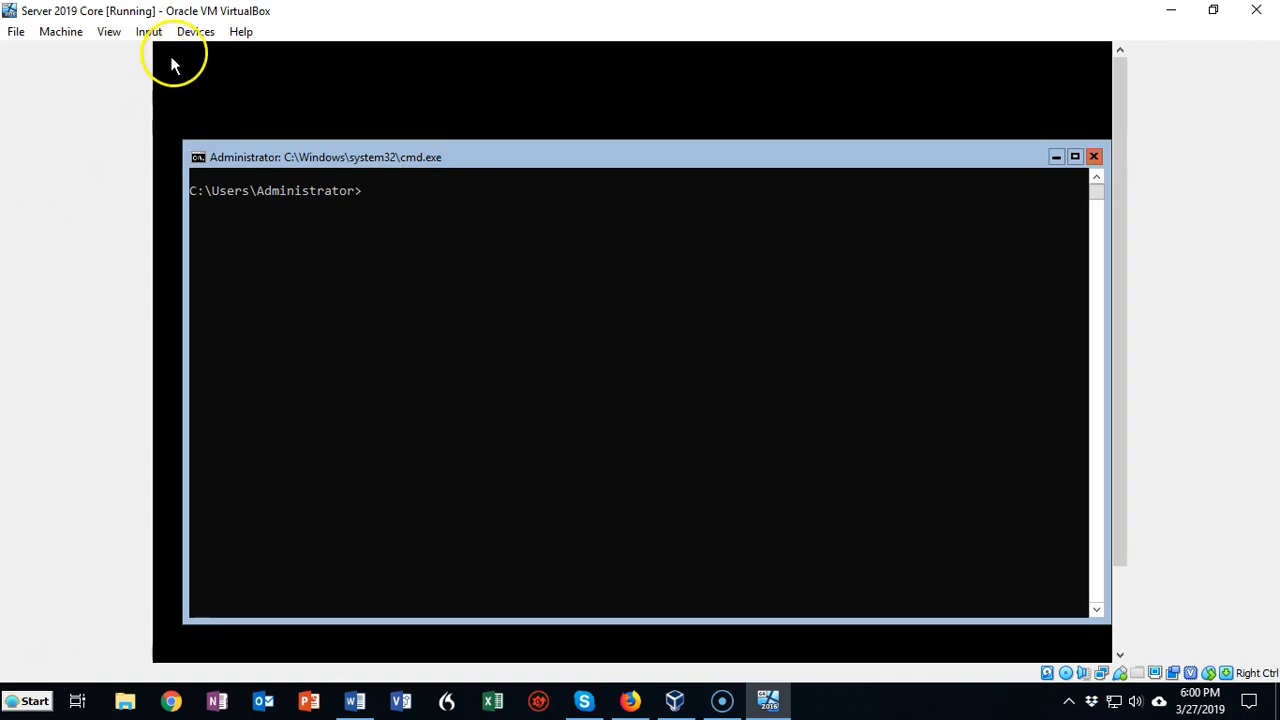
Insert the Guest Additions CD image into the virtual machine, switch the command prompt to drive D: and list its contents
left_click(195, 32)
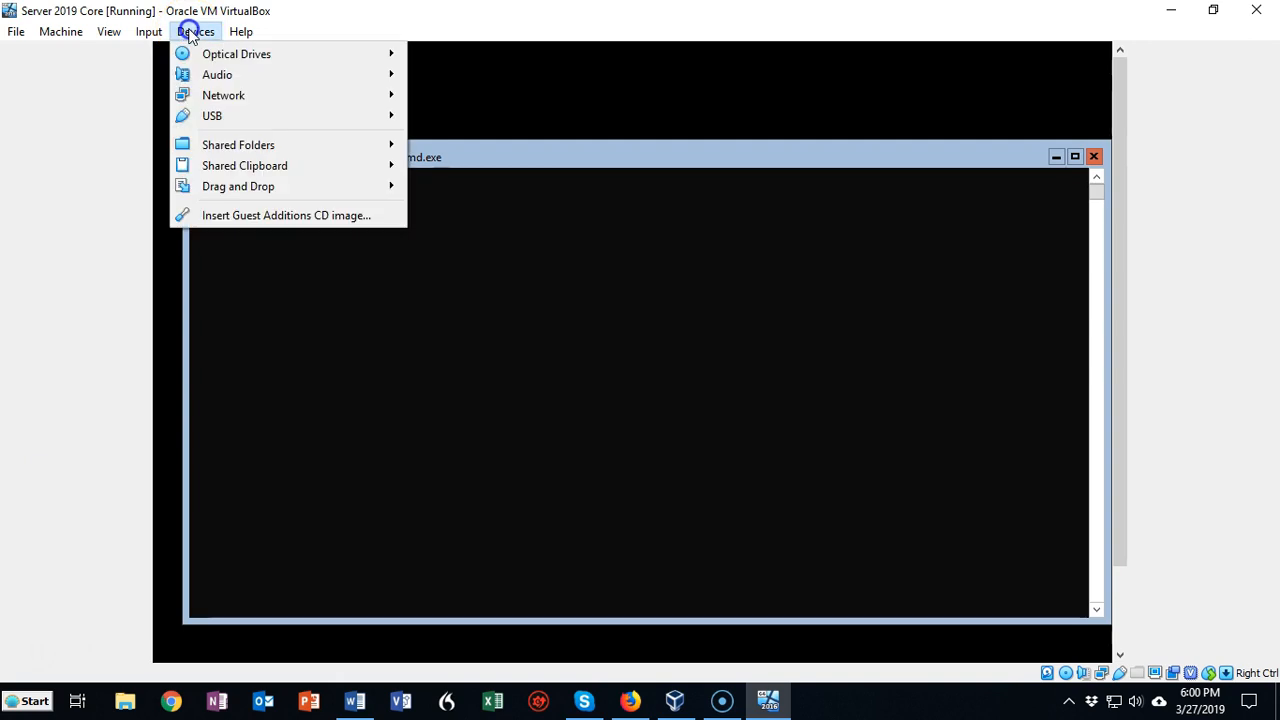
left_click(254, 216)
left_click(366, 198)
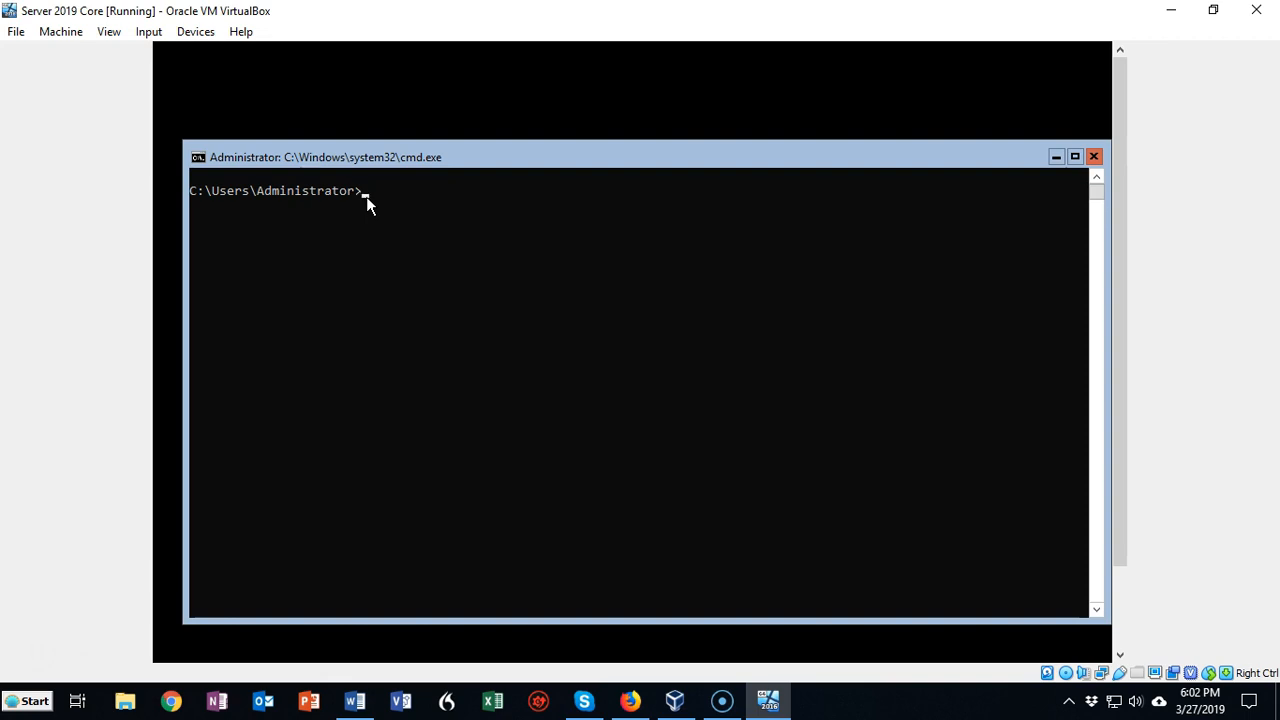
type("d")
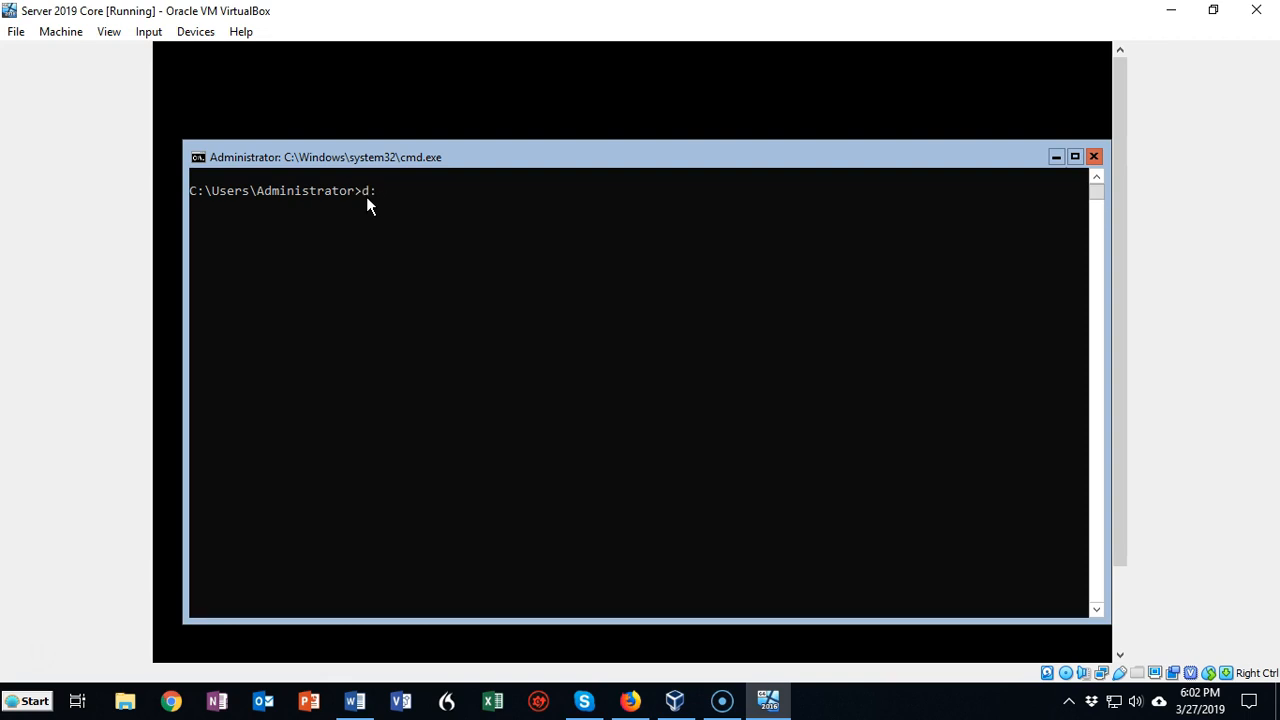
type(":")
key("Return")
type("dir")
key("Return")
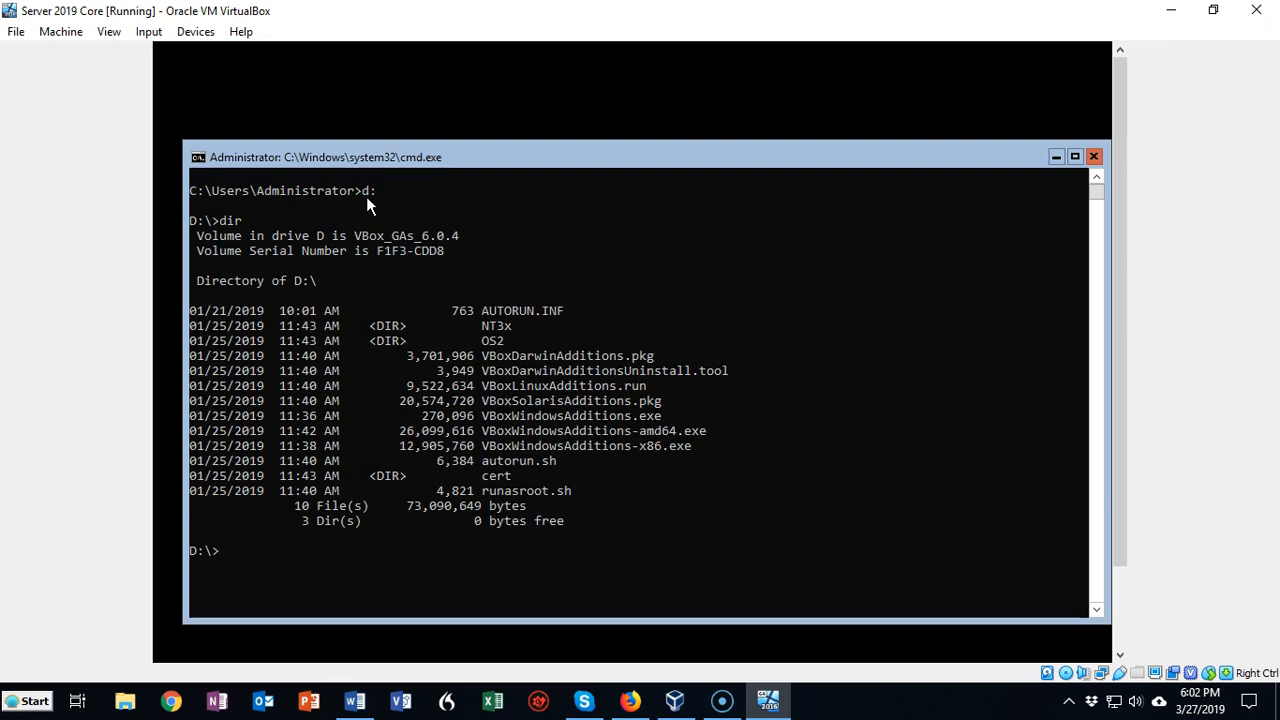
Launch the Guest Additions installer by running vboxwindowsadditions.exe from drive D:
left_click(250, 216)
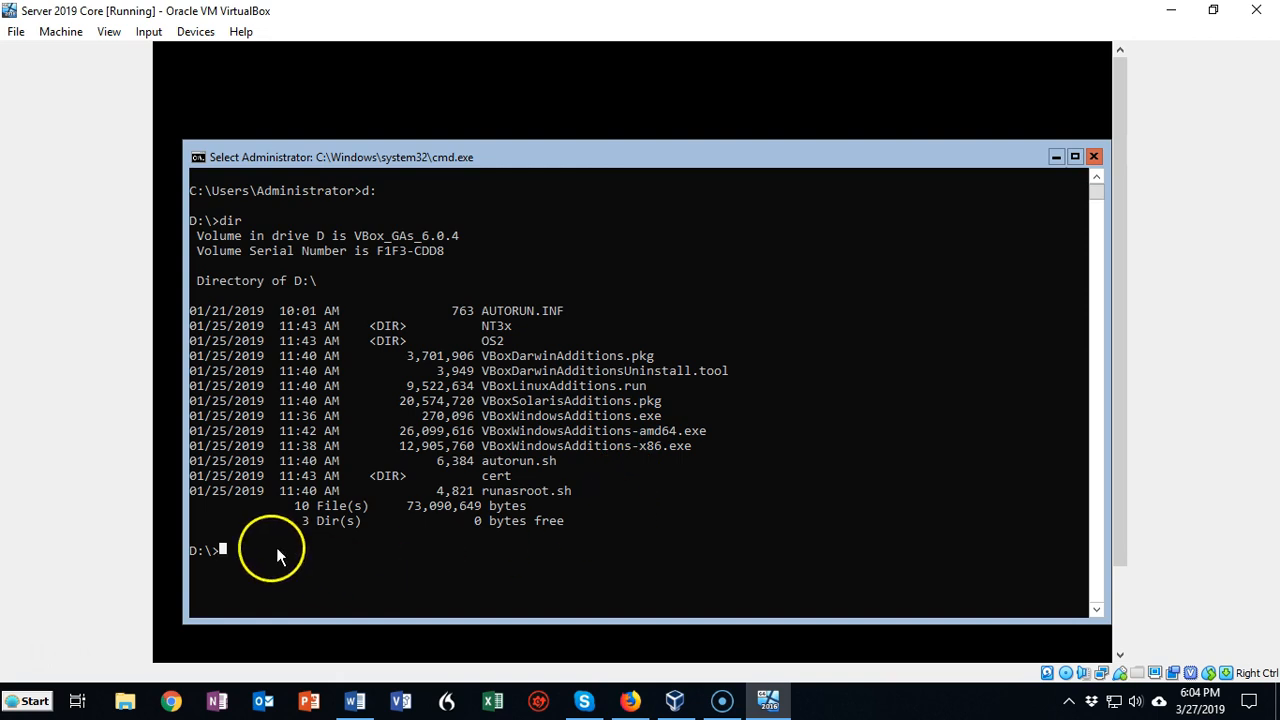
left_click(222, 552)
left_click(43, 647)
type("vboxwindowsadditions.exe")
left_click(403, 555)
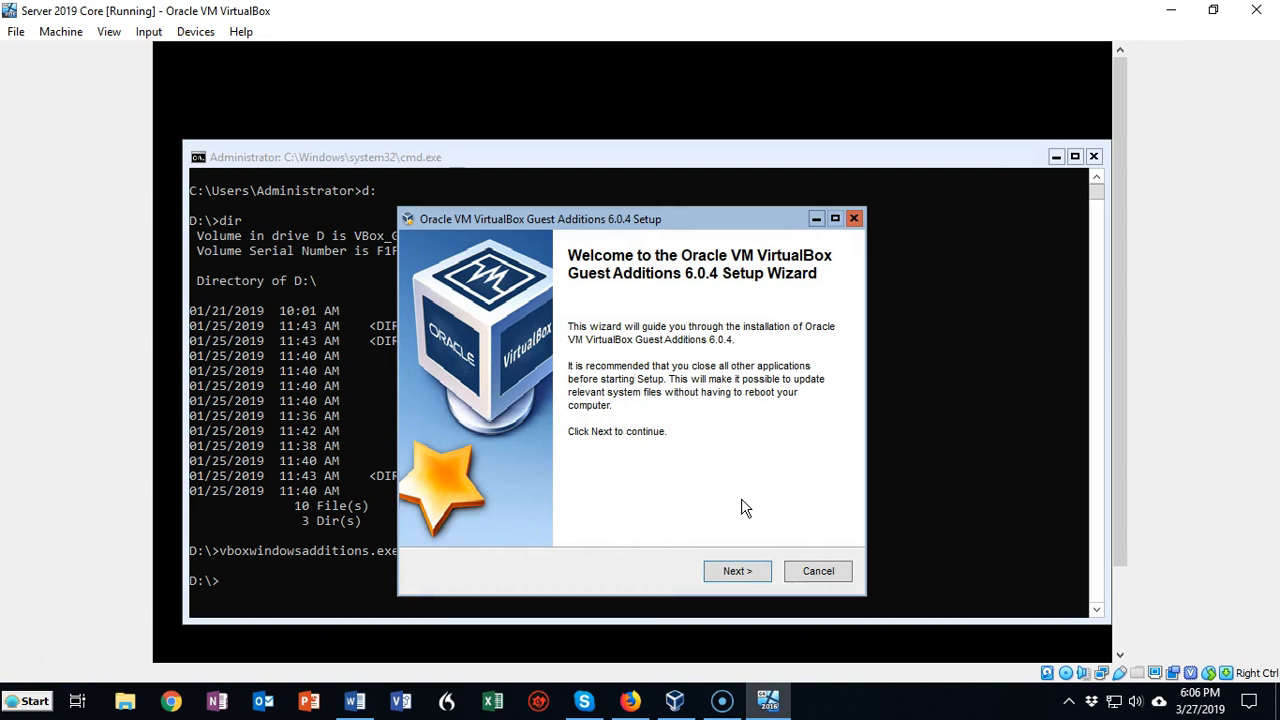
Install the Guest Additions with the default destination folder and components, and finish setup with the Reboot now option
left_click(737, 571)
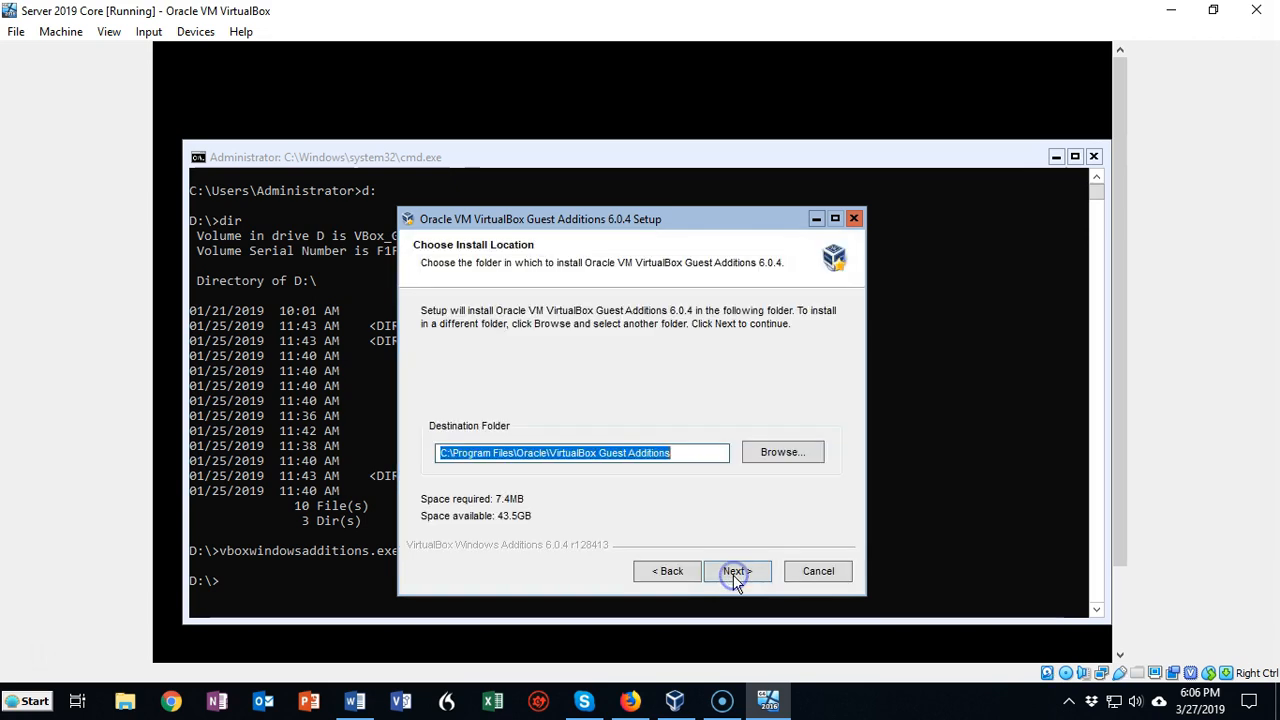
left_click(729, 578)
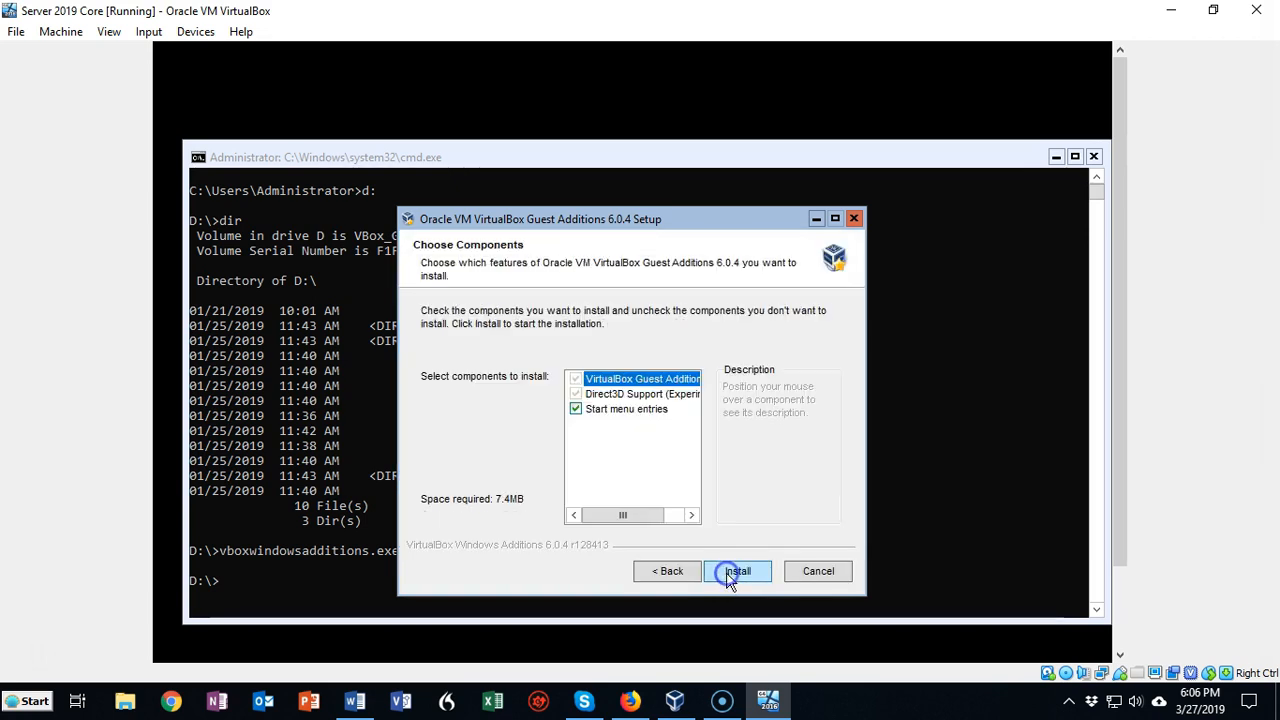
left_click(729, 578)
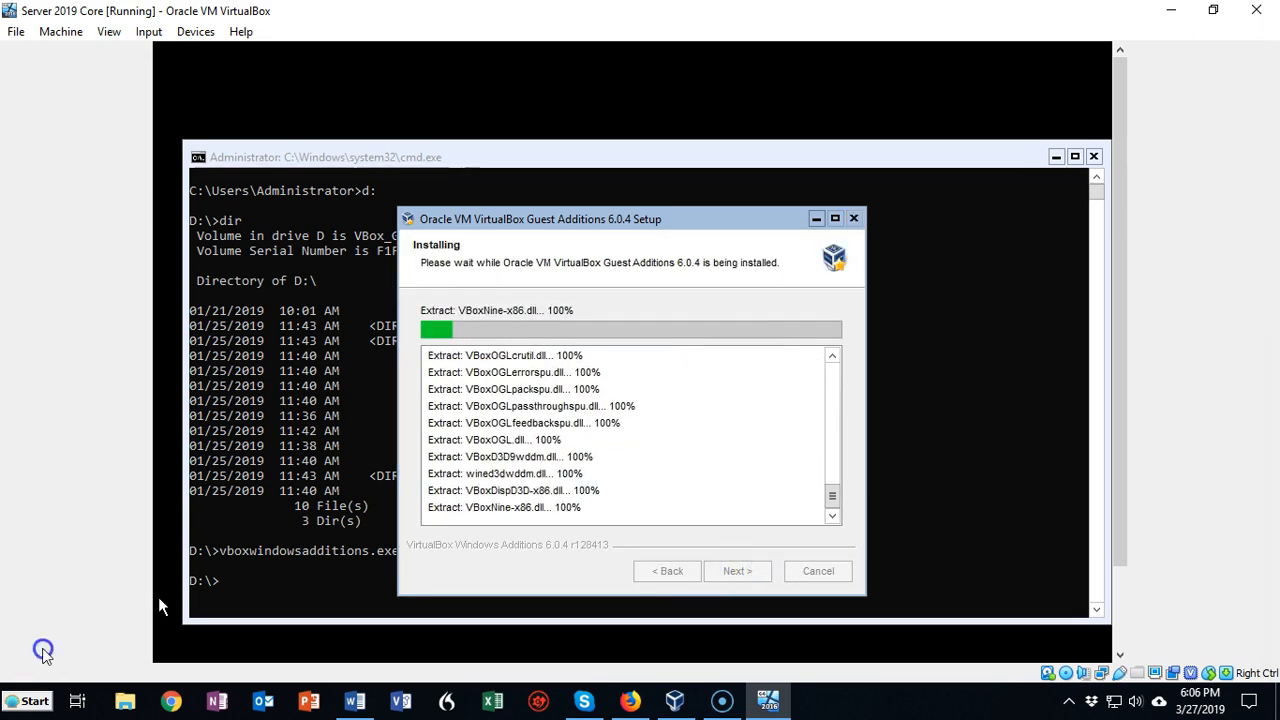
left_click(720, 412)
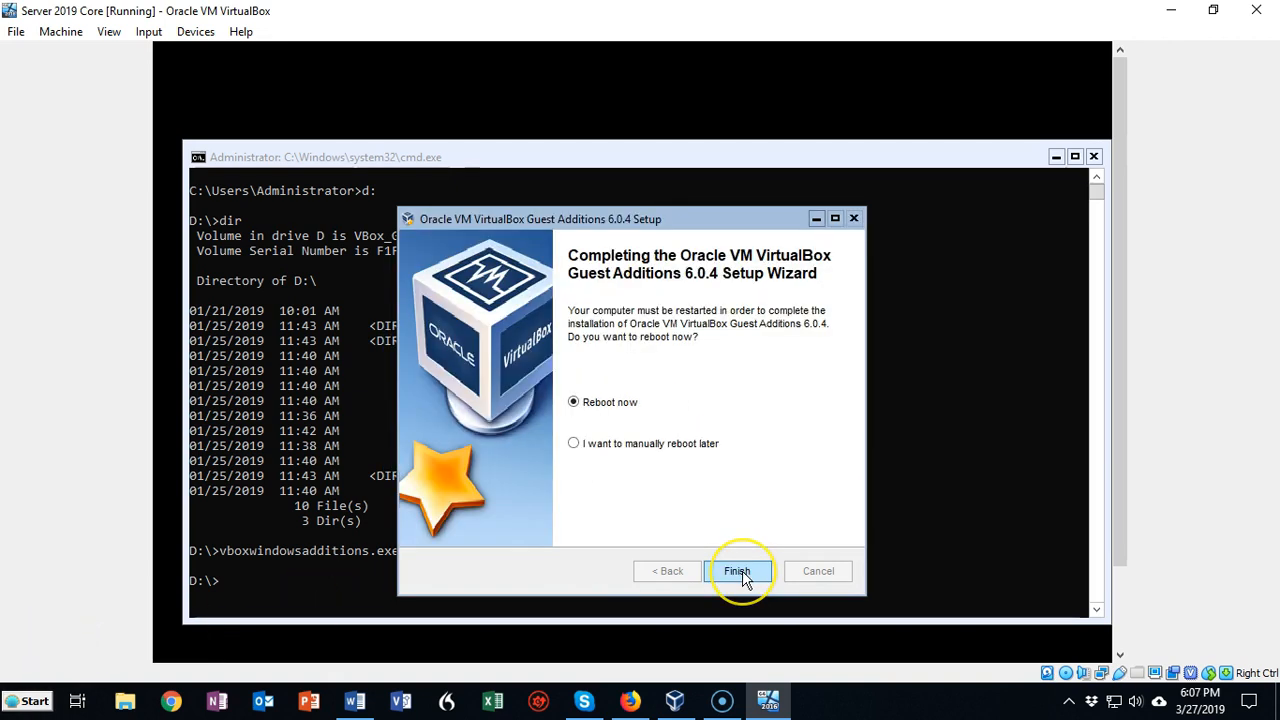
left_click(742, 573)
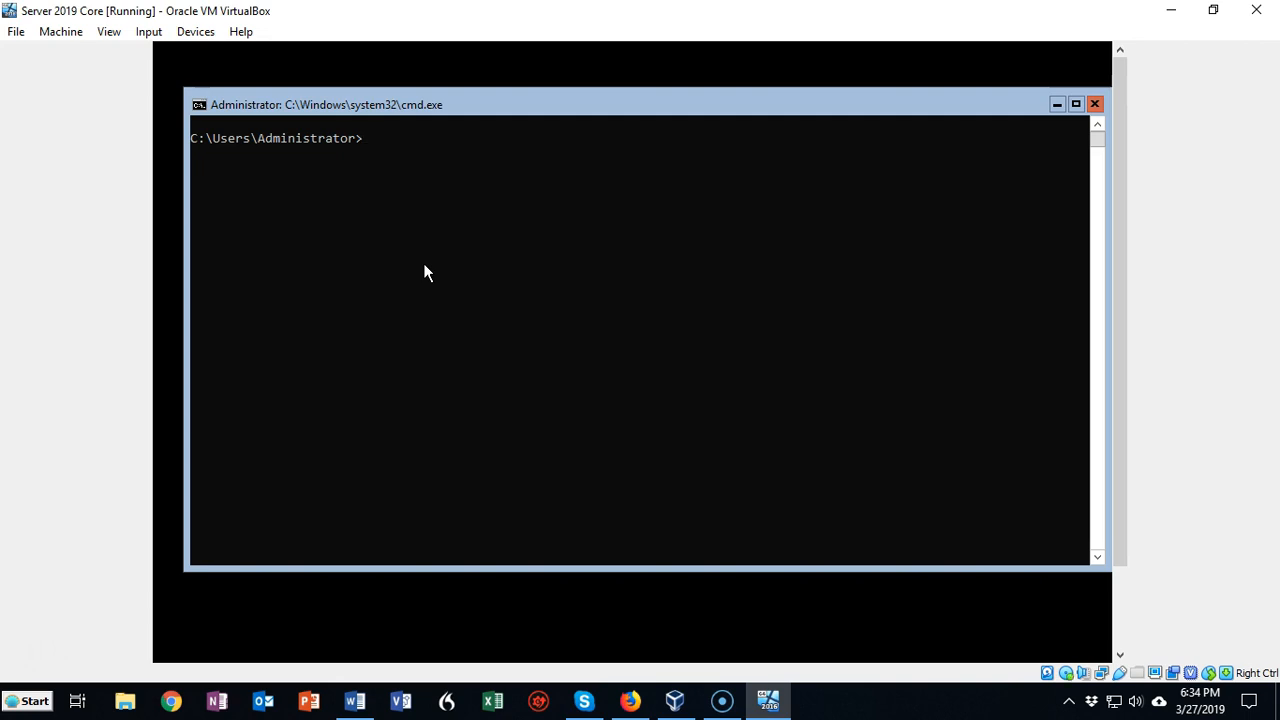
Open the Server Configuration tool from the command prompt by running sconfig
left_click(366, 141)
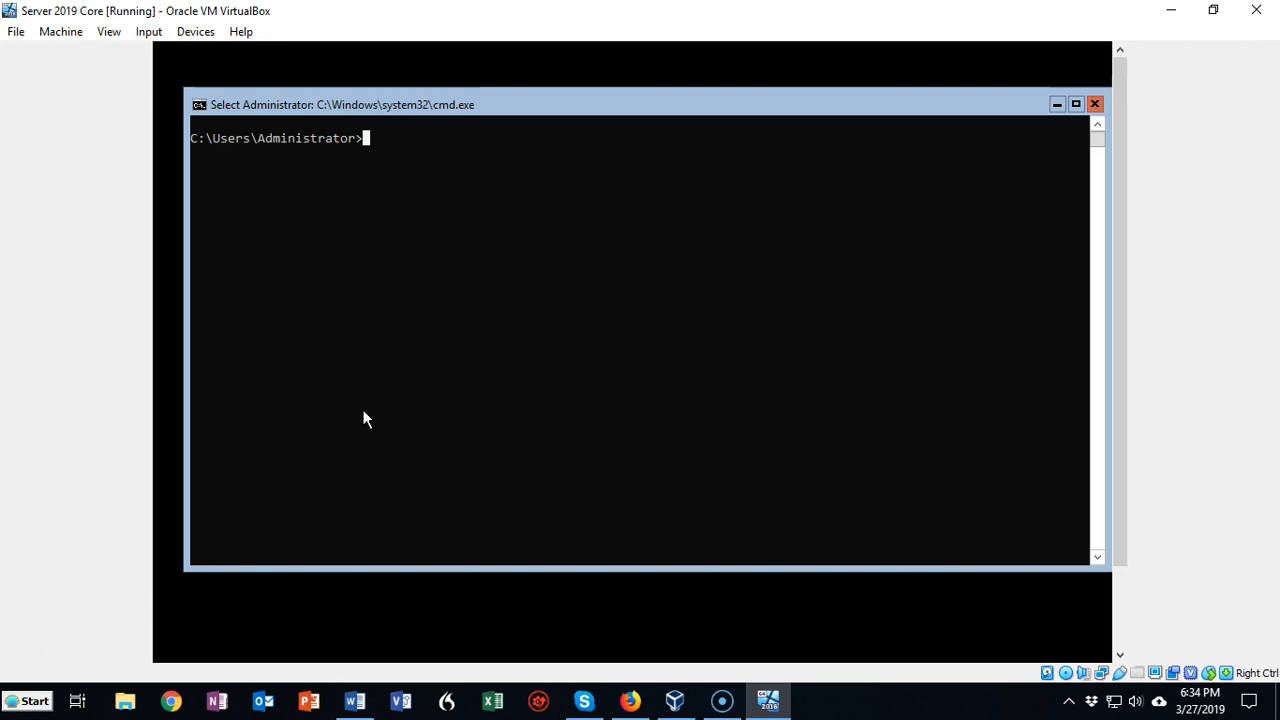
left_click(395, 271)
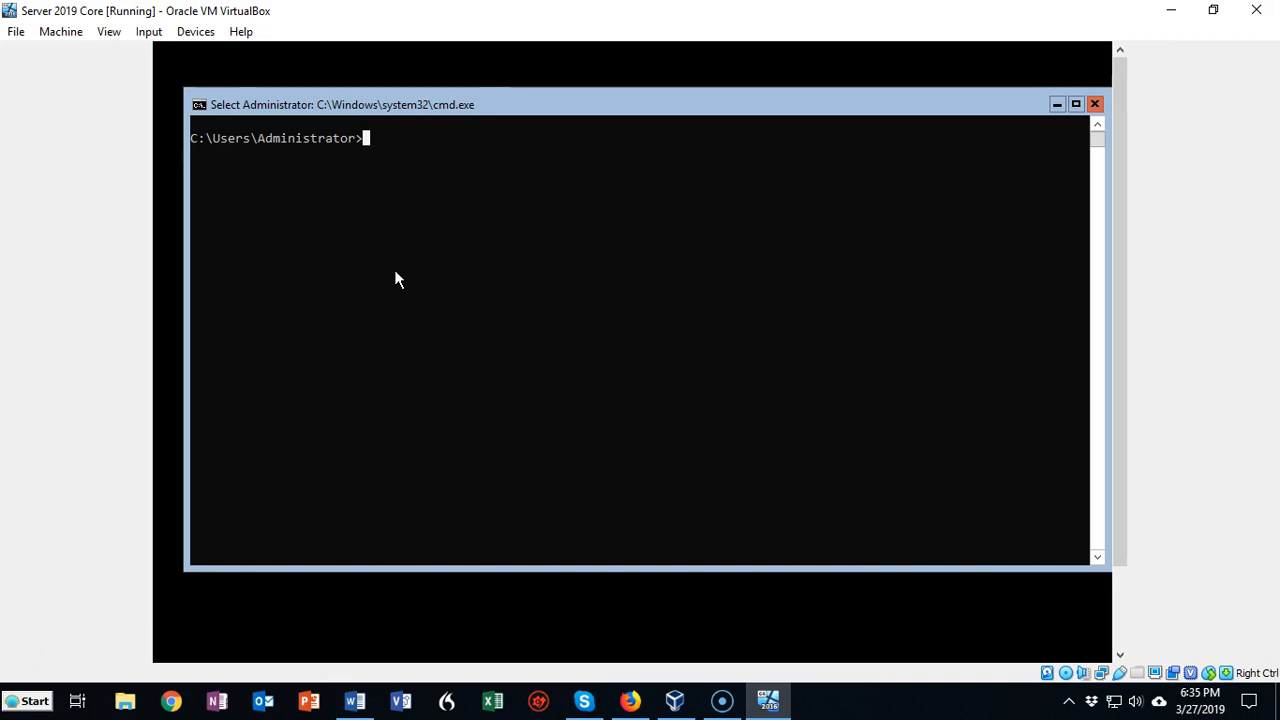
type("sconfig")
key("Return")
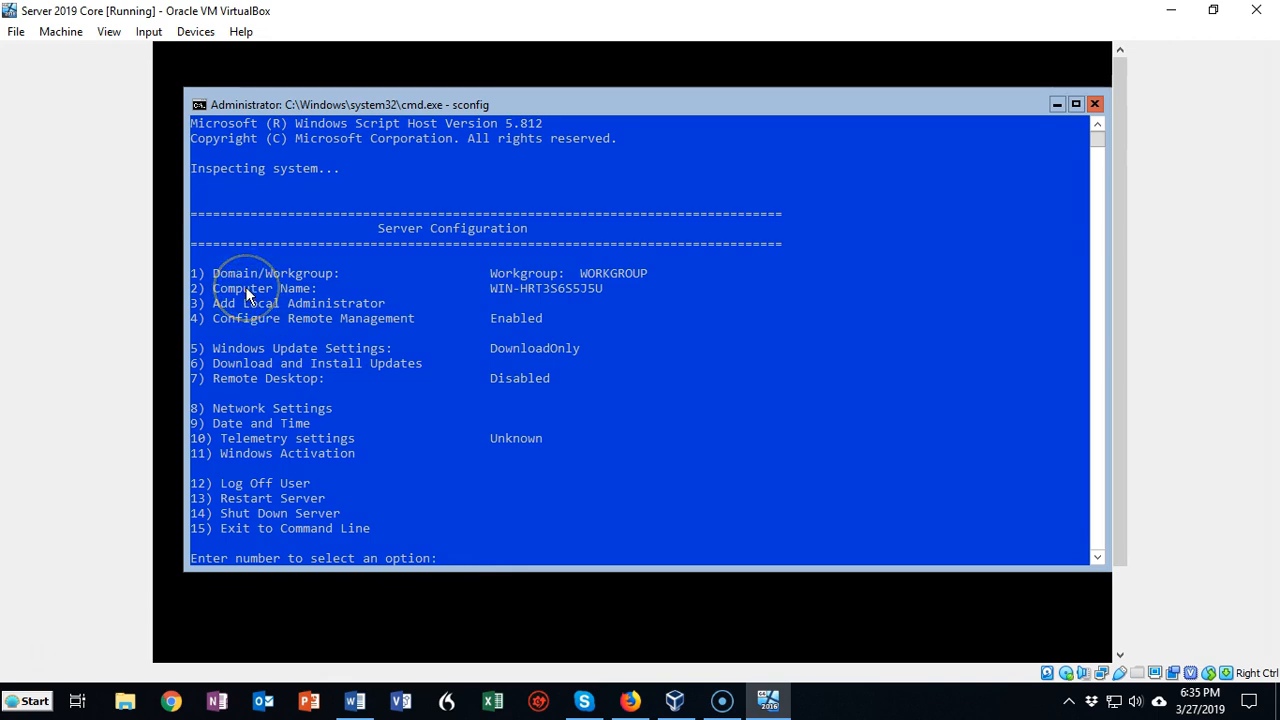
Change the computer name to ServerCore through option 2 of the Server Configuration tool, and decline the immediate restart
left_click(450, 560)
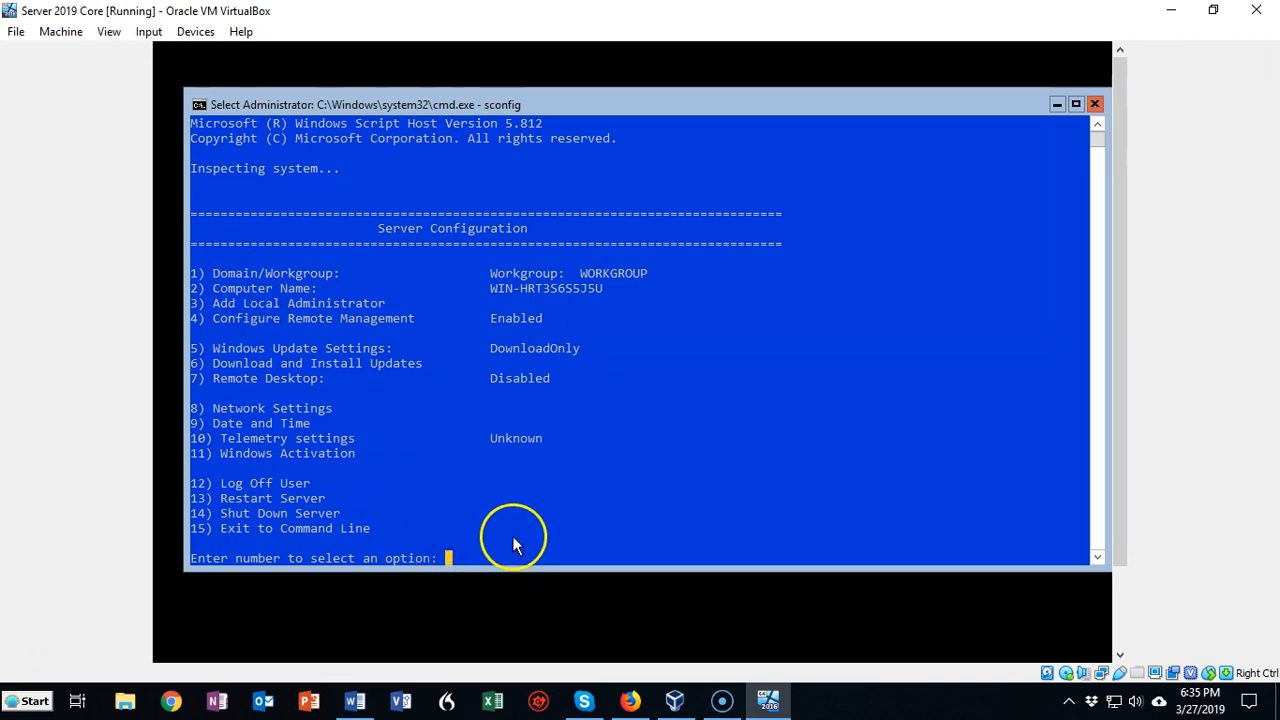
type("2")
key("Return")
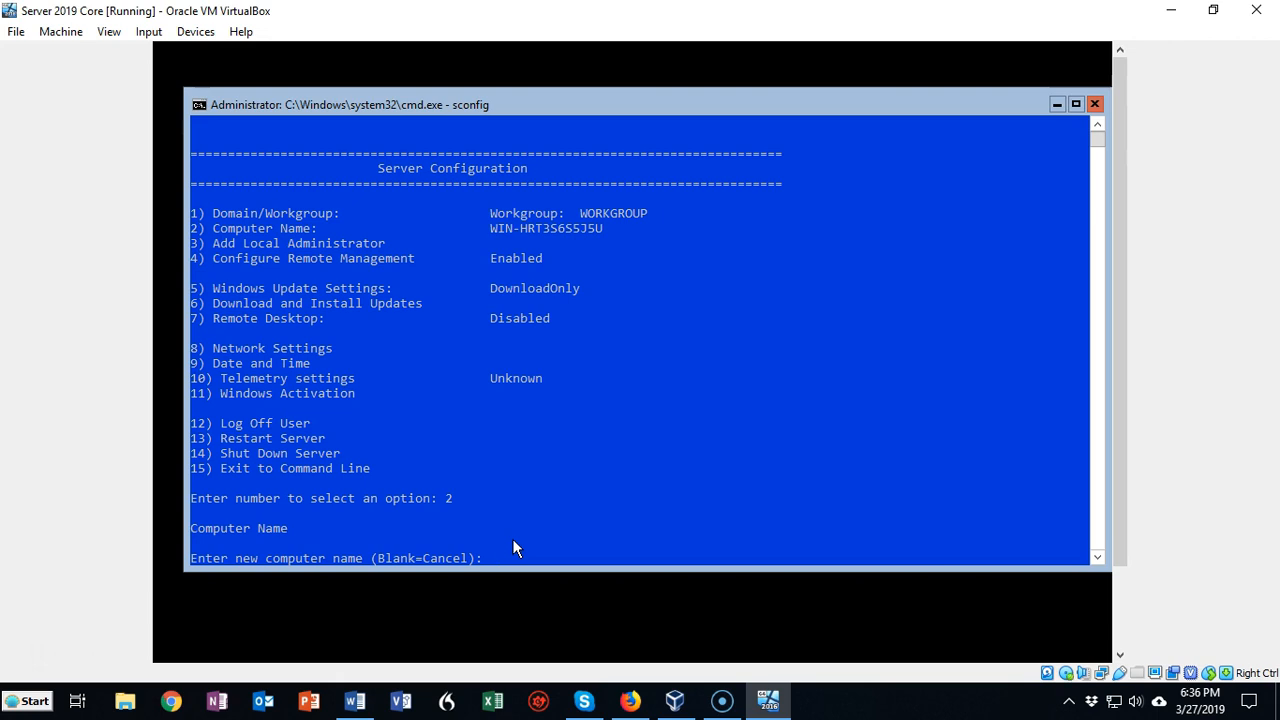
type("ServerCore")
key("Return")
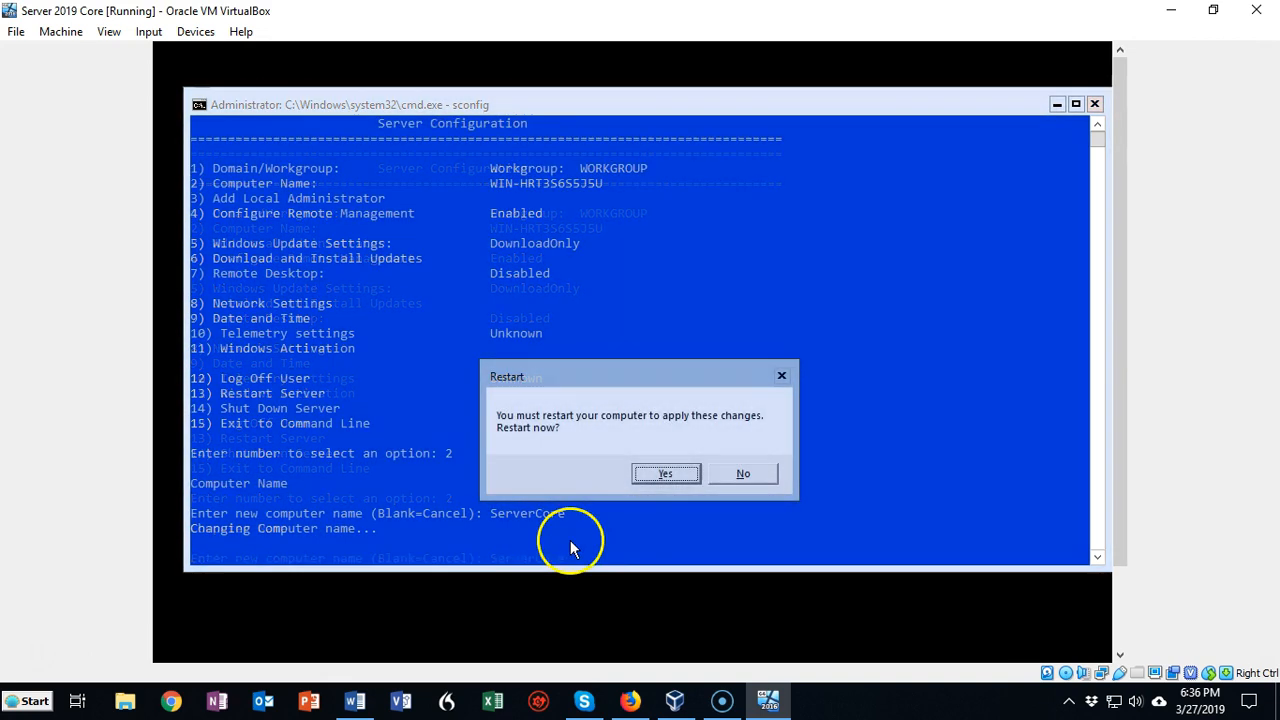
left_click(754, 475)
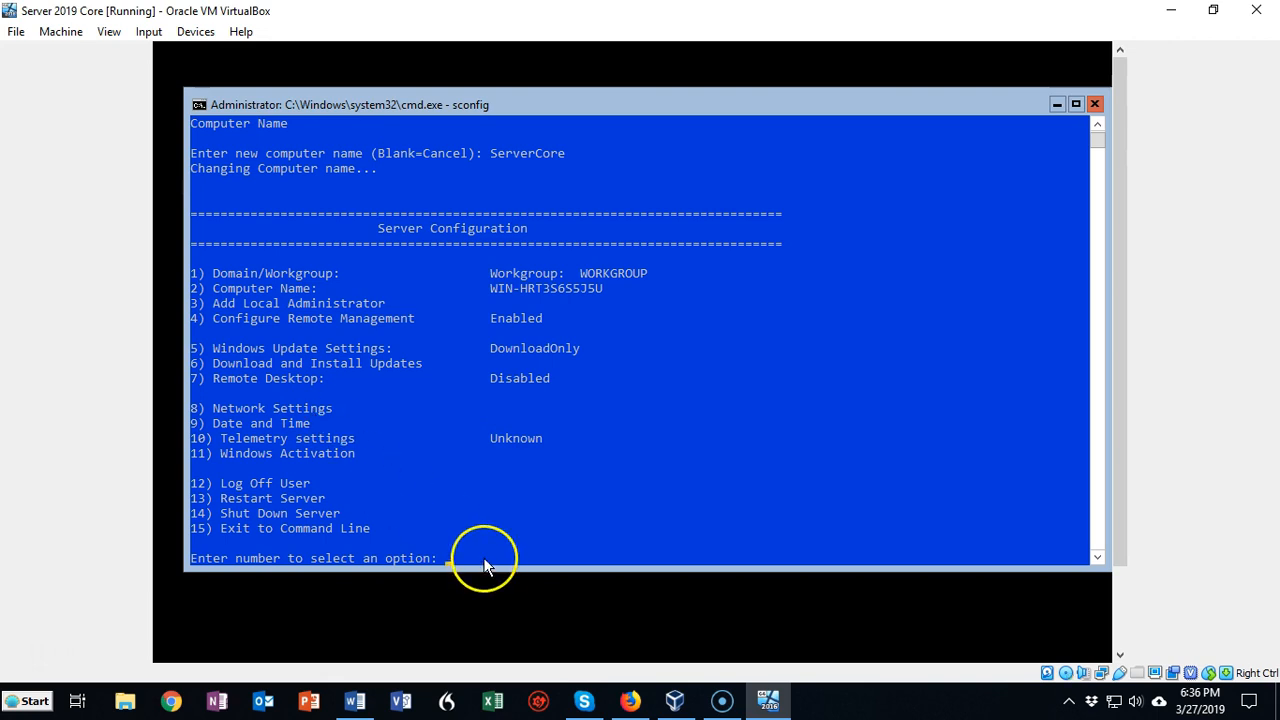
Attach network Adapter 1 of the virtual machine to the Host-only Adapter in its settings and accept the change
left_click(446, 560)
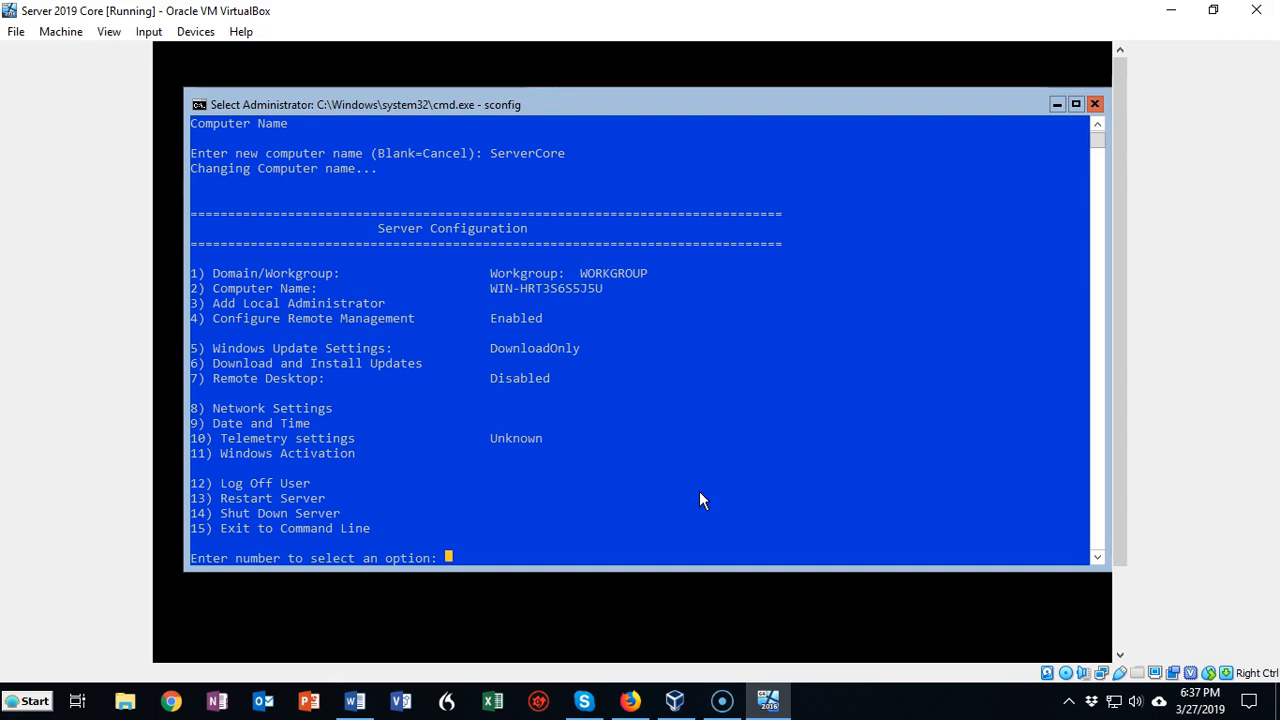
left_click(45, 38)
left_click(80, 56)
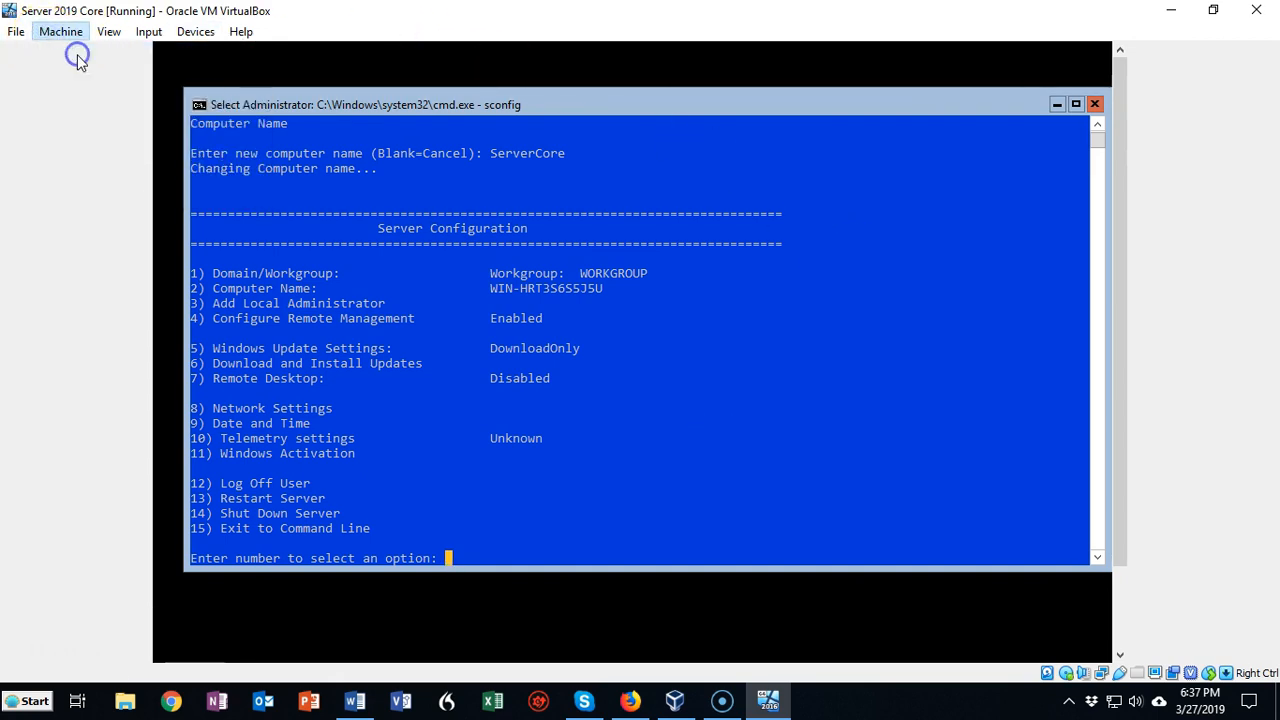
left_click(403, 311)
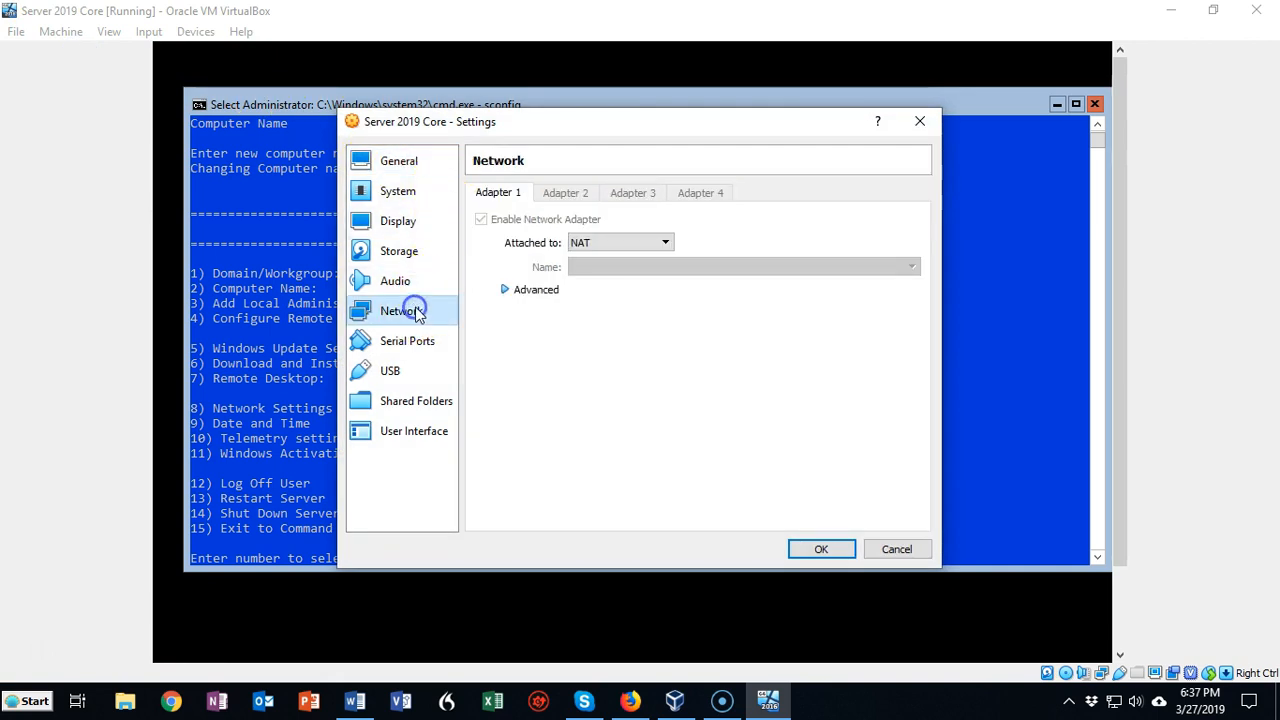
left_click(666, 244)
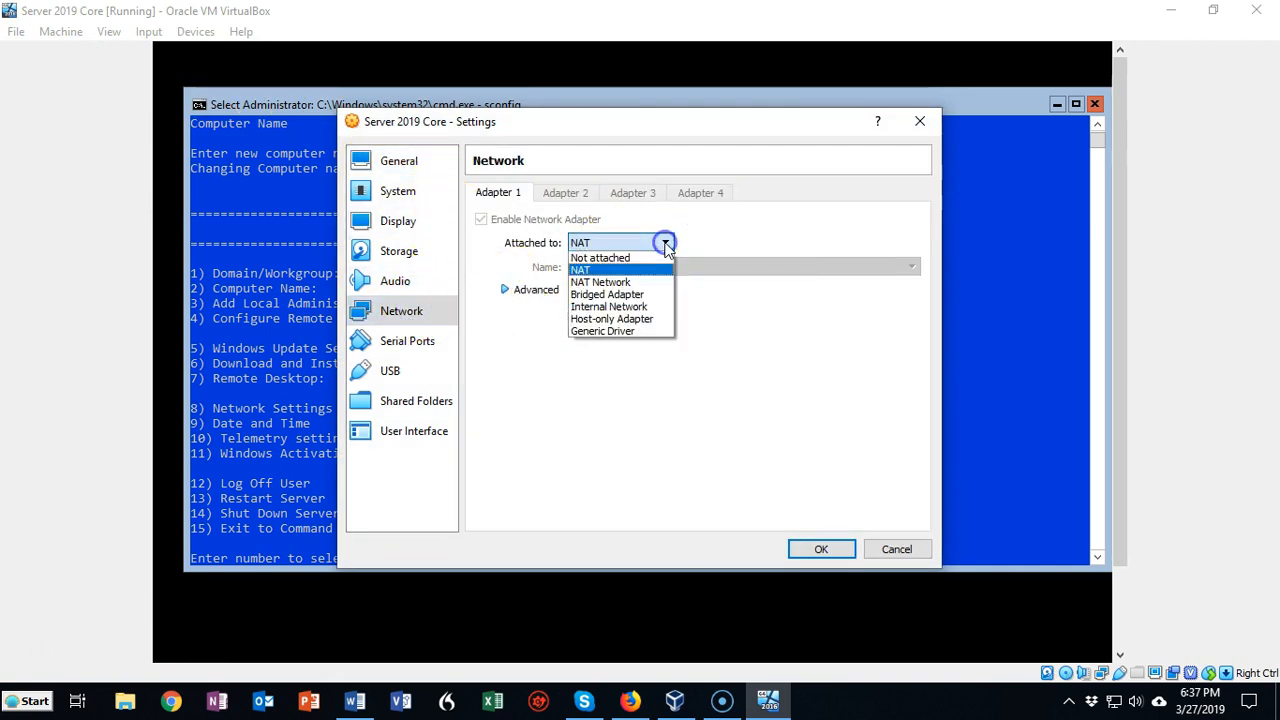
left_click(642, 320)
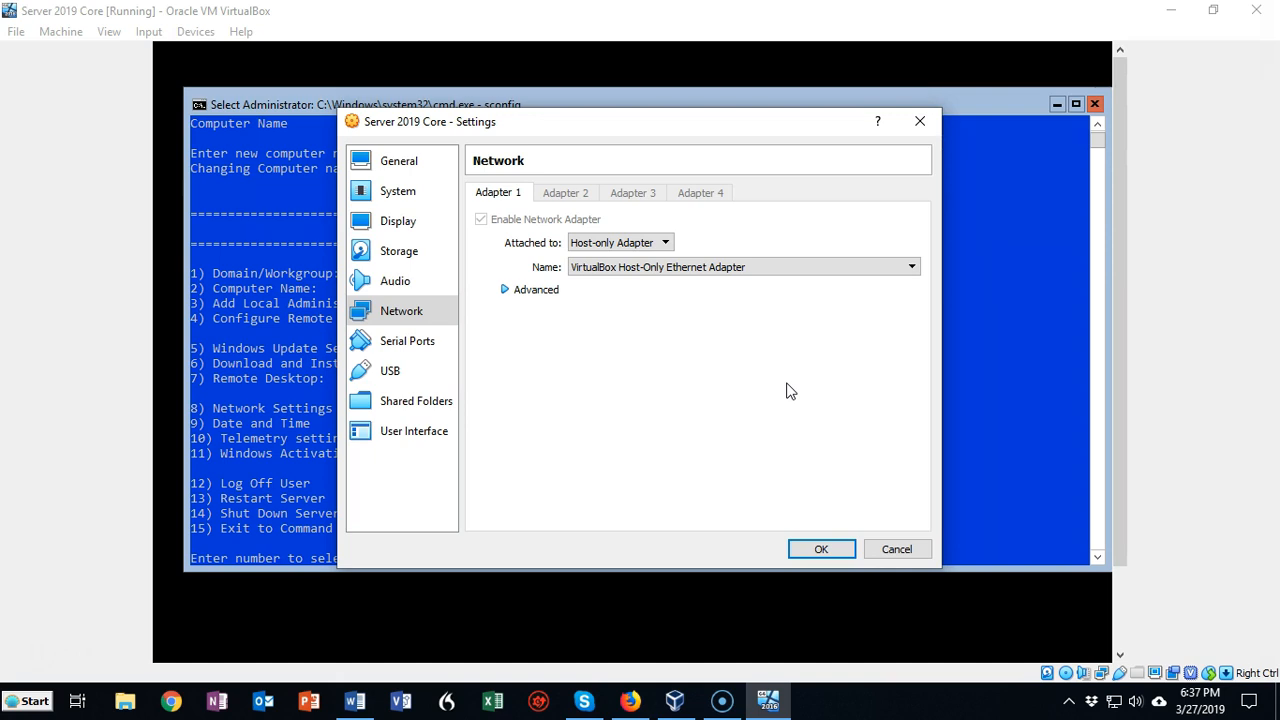
left_click(820, 549)
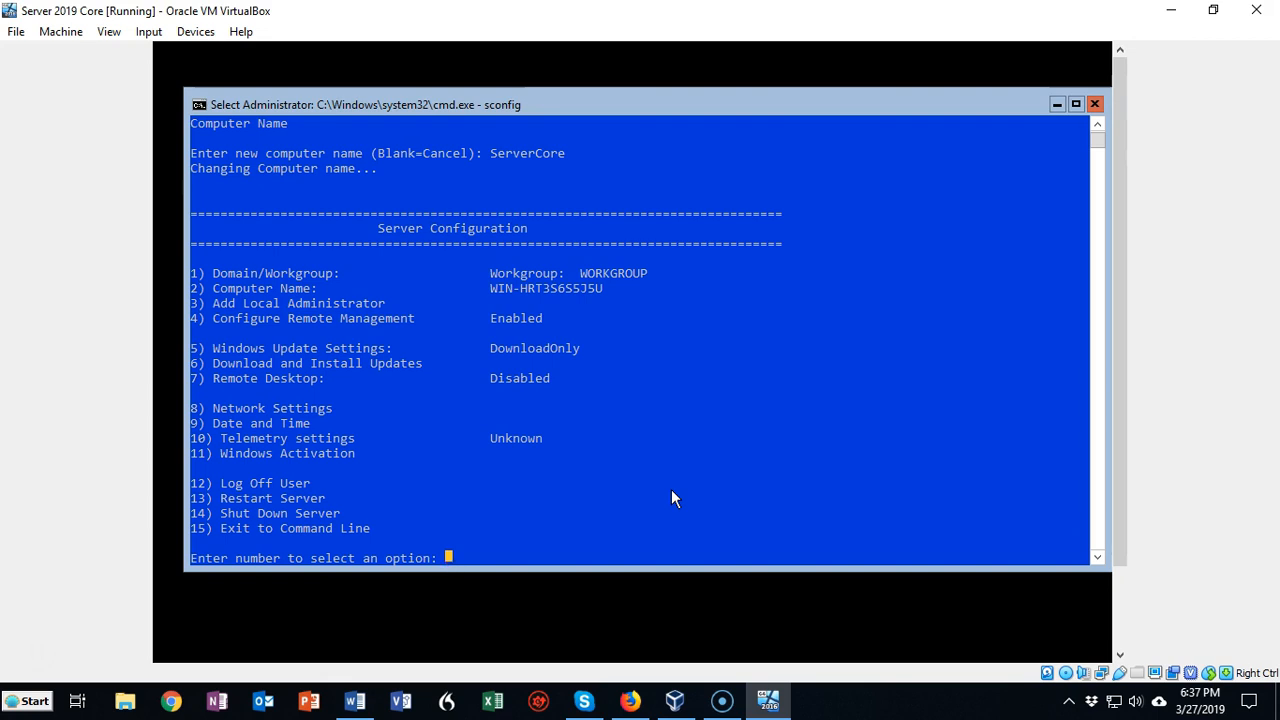
Exit the Server Configuration tool with option 15 and check the server's IP settings by running ipconfig
type("15")
key("Return")
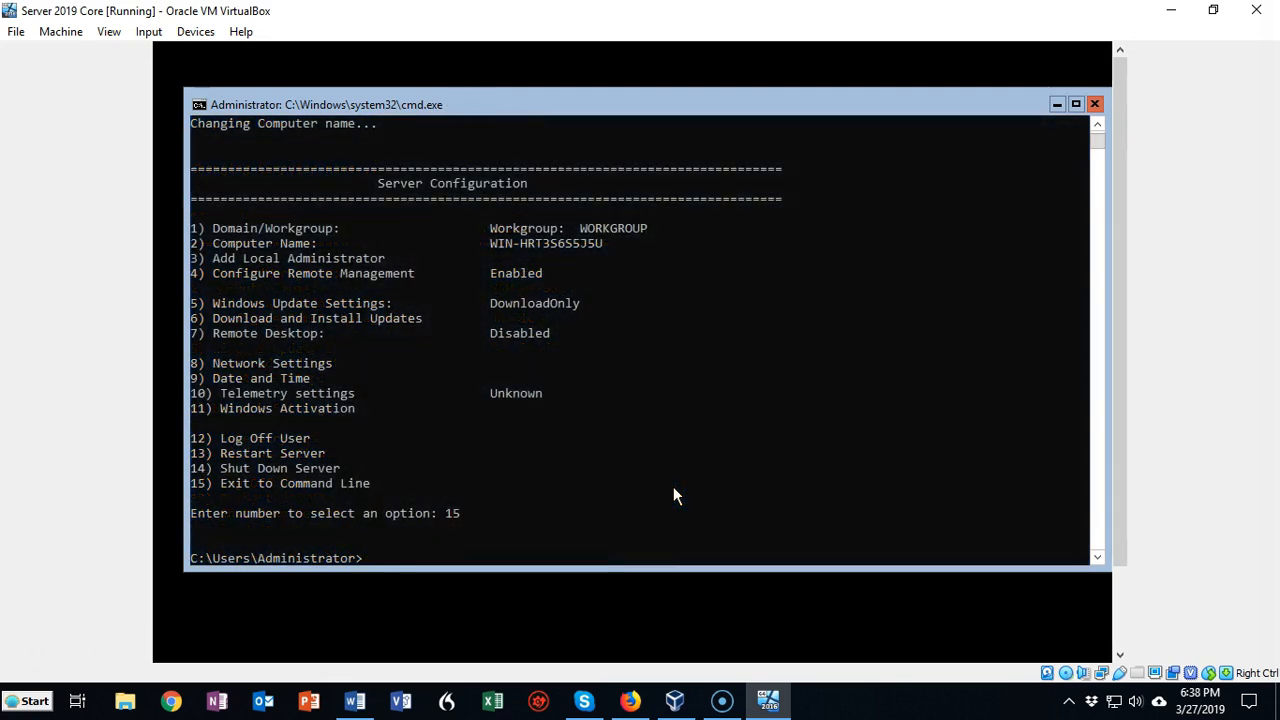
type("ipconfig")
key("Return")
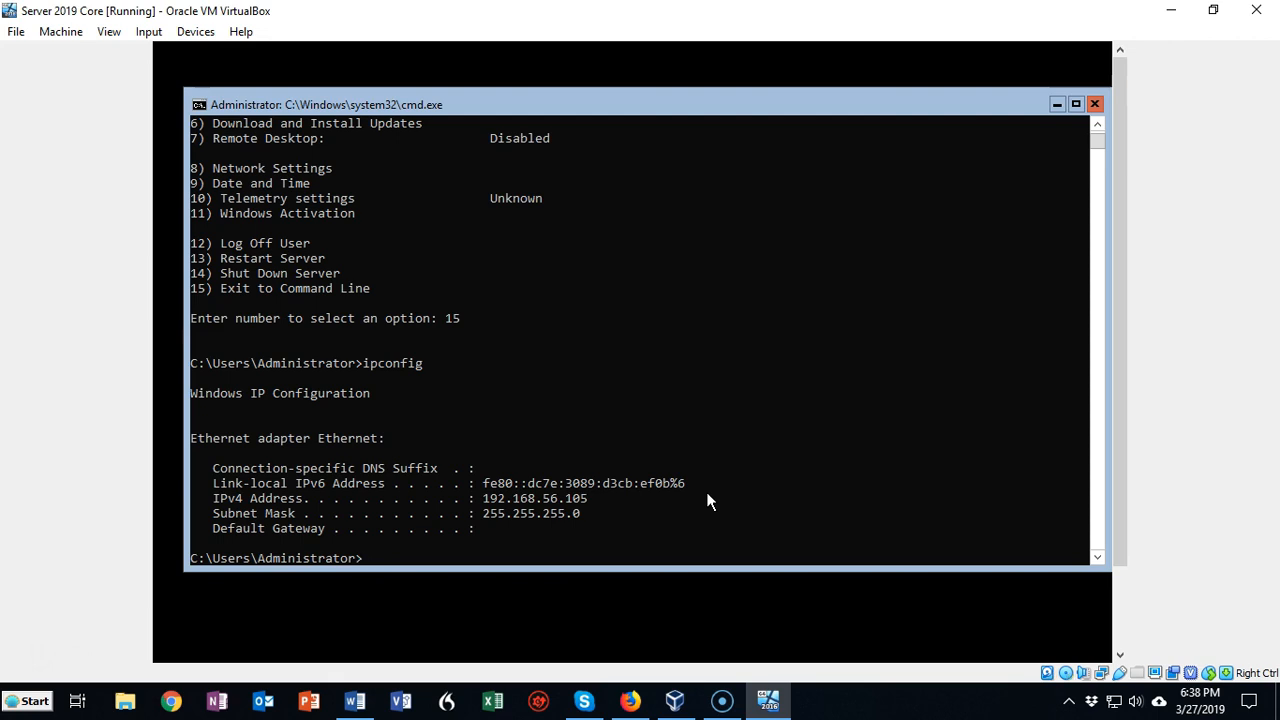
Review the Server Configuration options again with sconfig, and exit to the command line with option 15
left_click(366, 557)
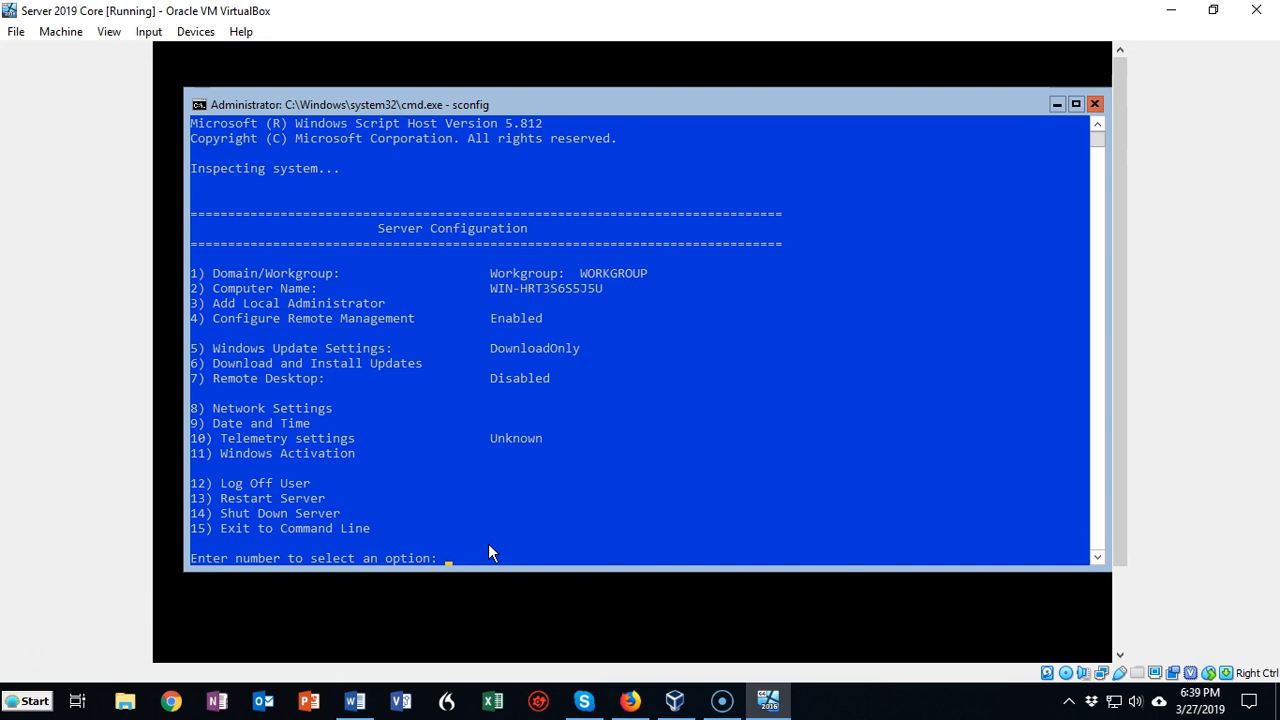
type("15")
key("Return")
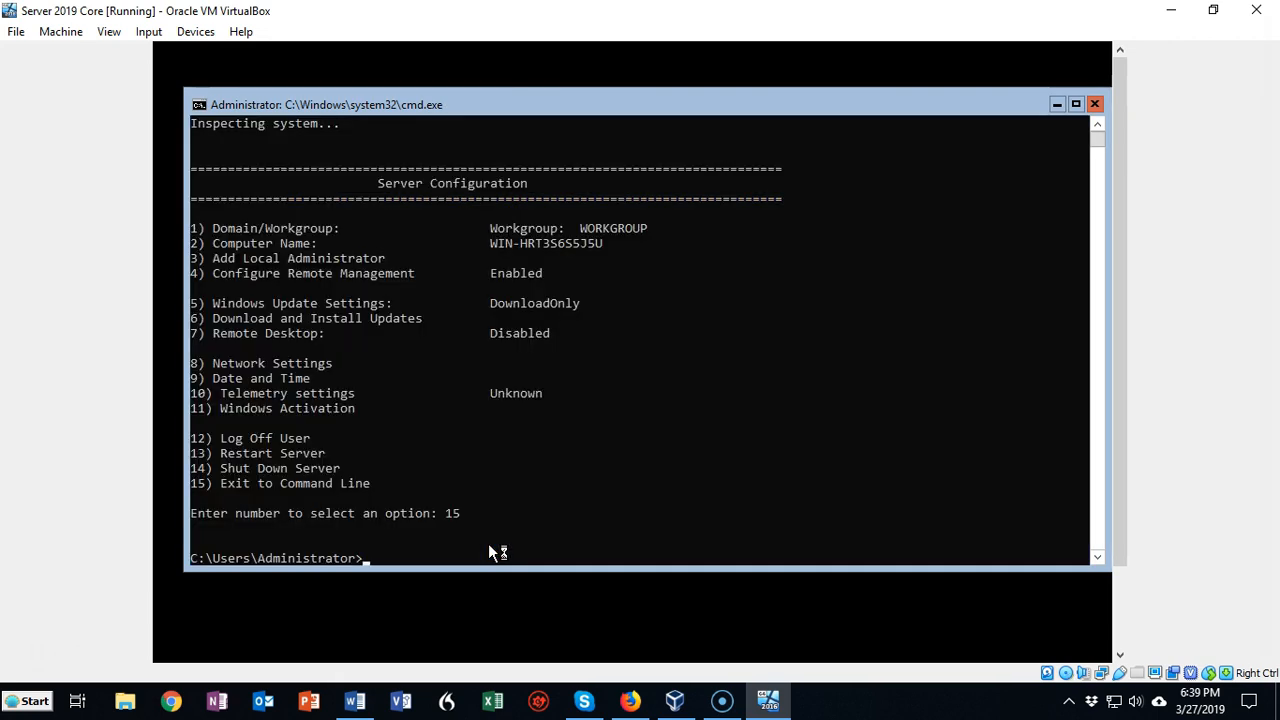
Restart the server by running shutdown -r, and dismiss the sign-out notice
type("shutdown -r")
key("BackSpace")
type("s 0")
key("BackSpace")
key("BackSpace")
key("BackSpace")
key("BackSpace")
type("r")
key("Return")
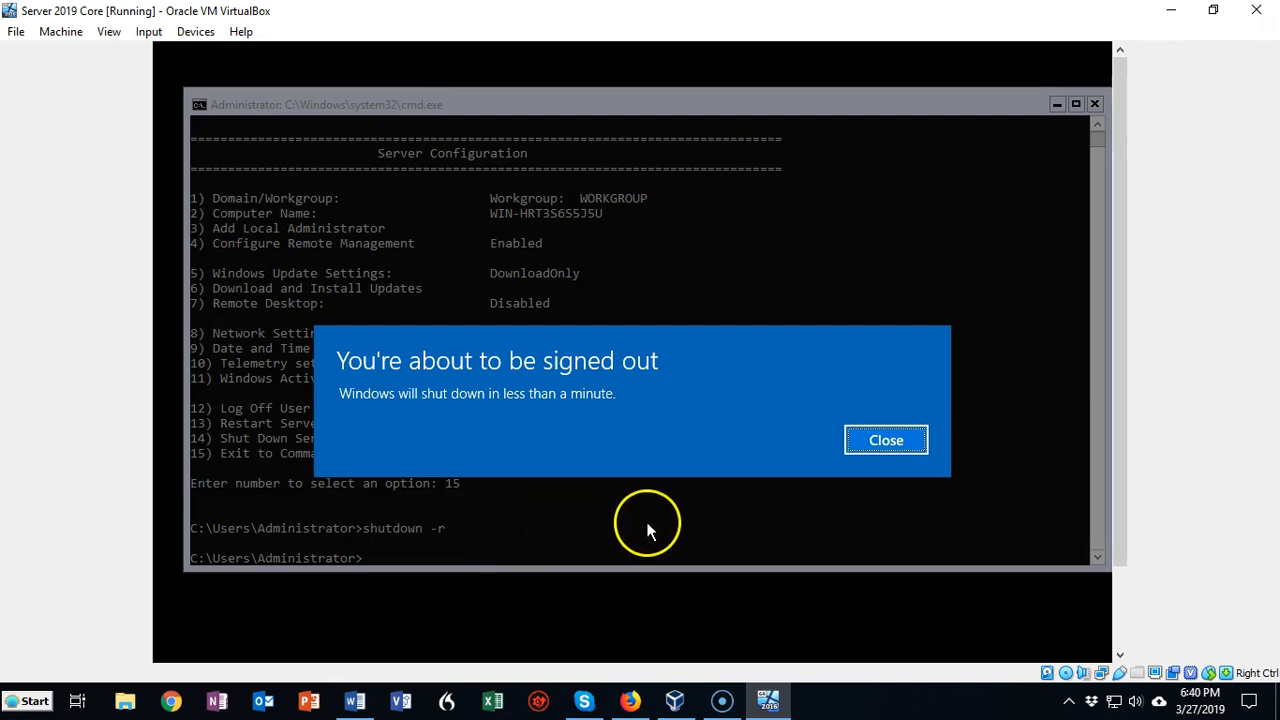
left_click(888, 445)
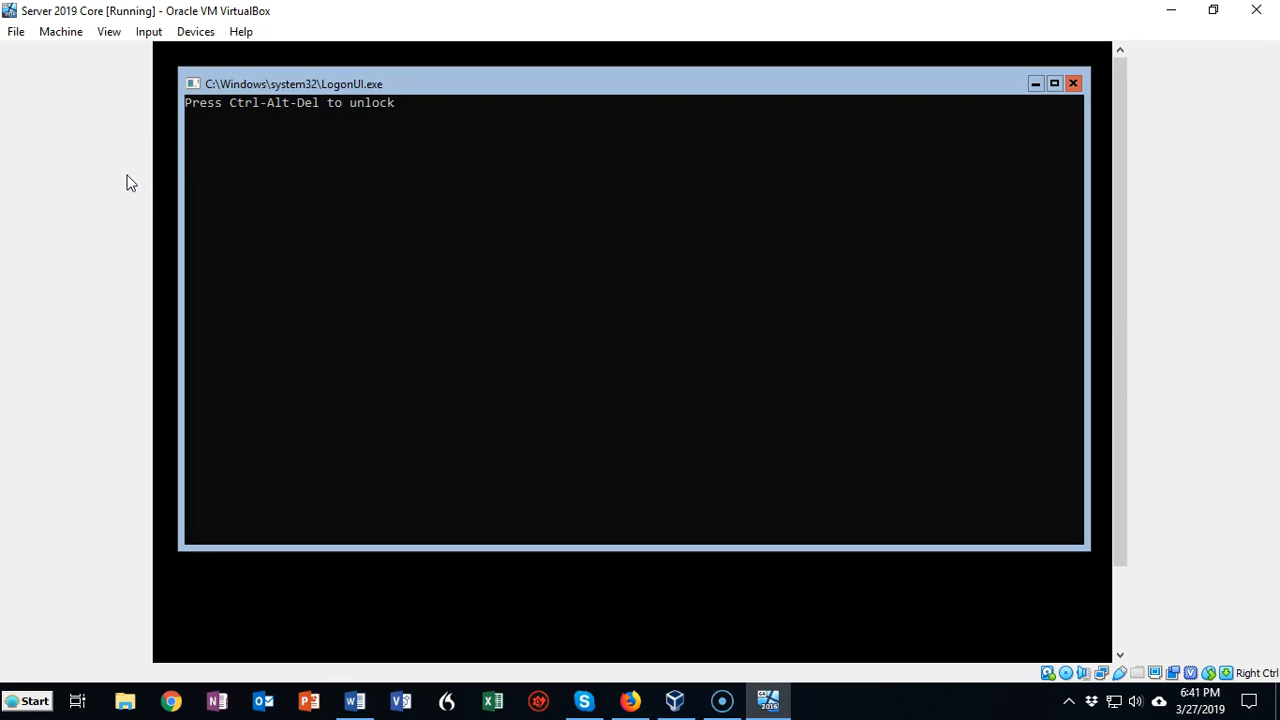
Send the Ctrl-Alt-Del sequence to the virtual machine and enter the Administrator account password to sign in
left_click(148, 33)
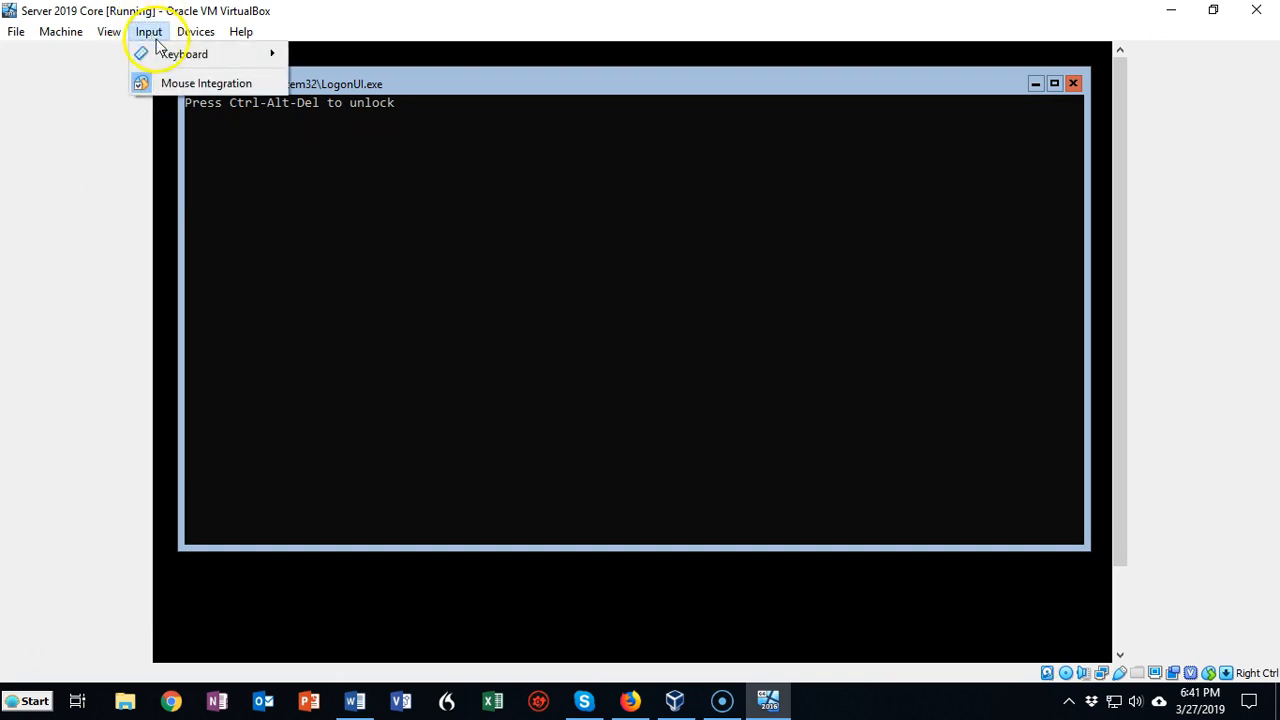
mouse_move(183, 62)
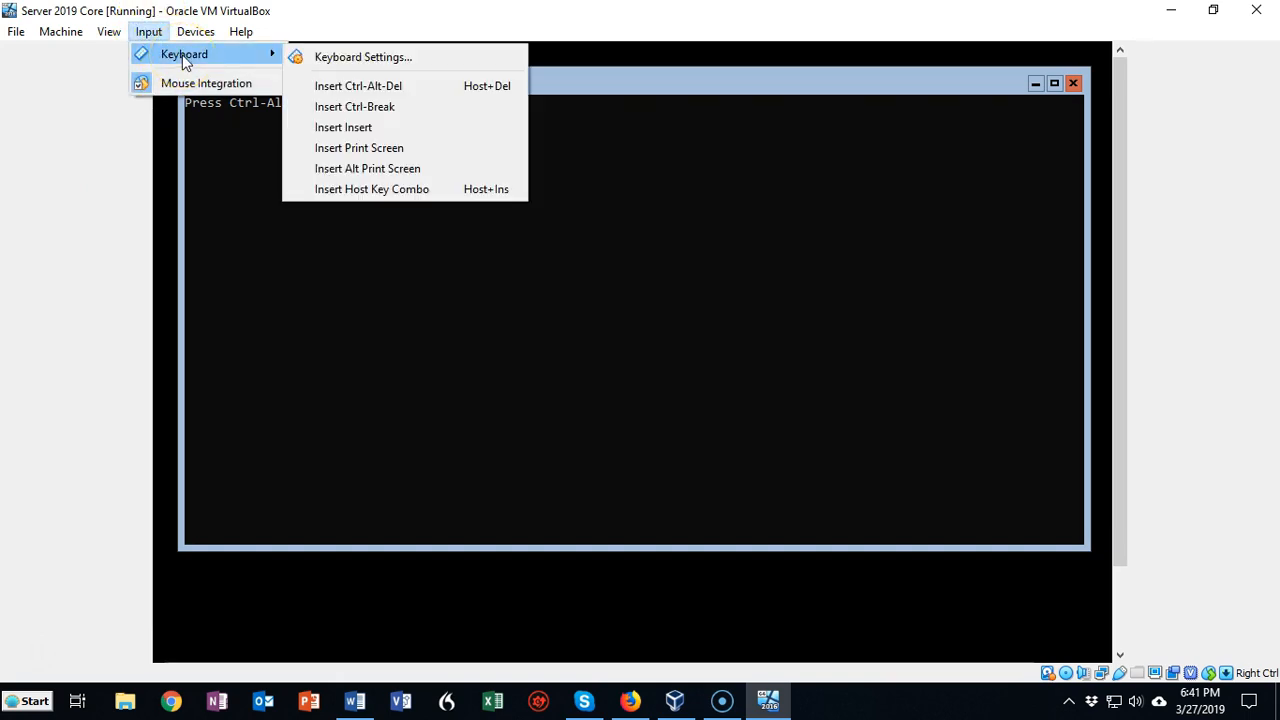
left_click(348, 88)
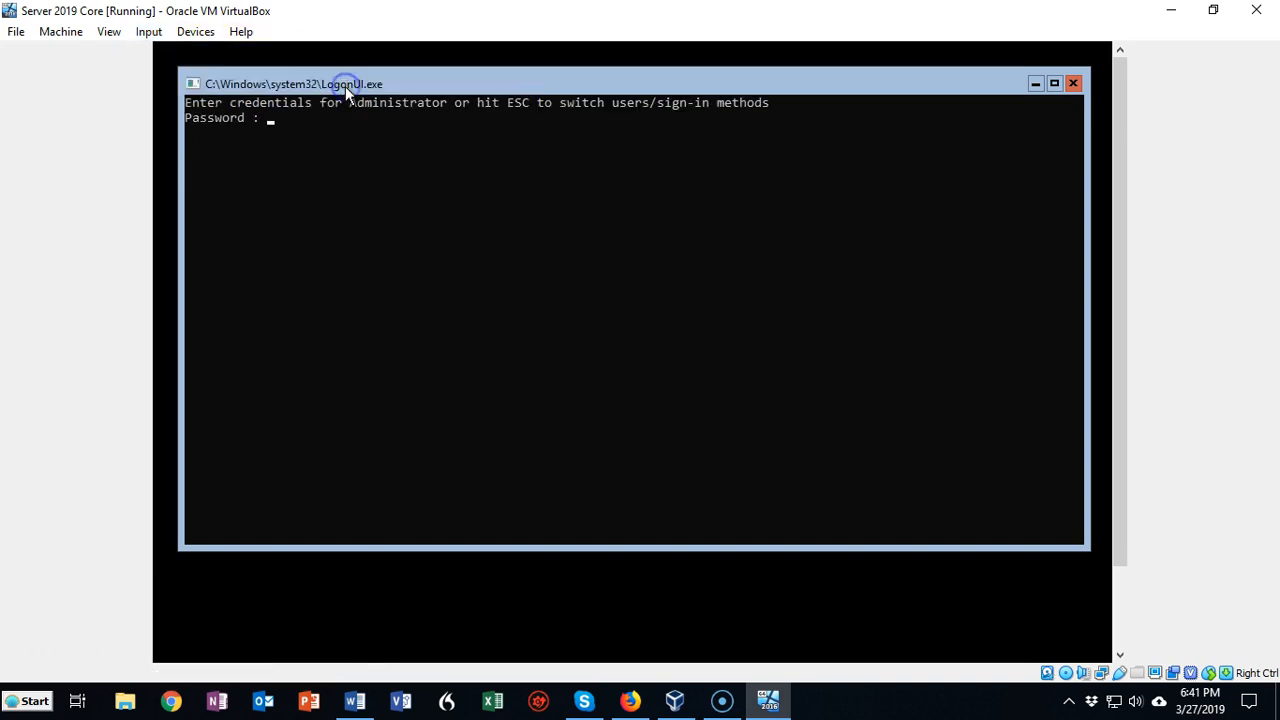
type("************")
key("Return")
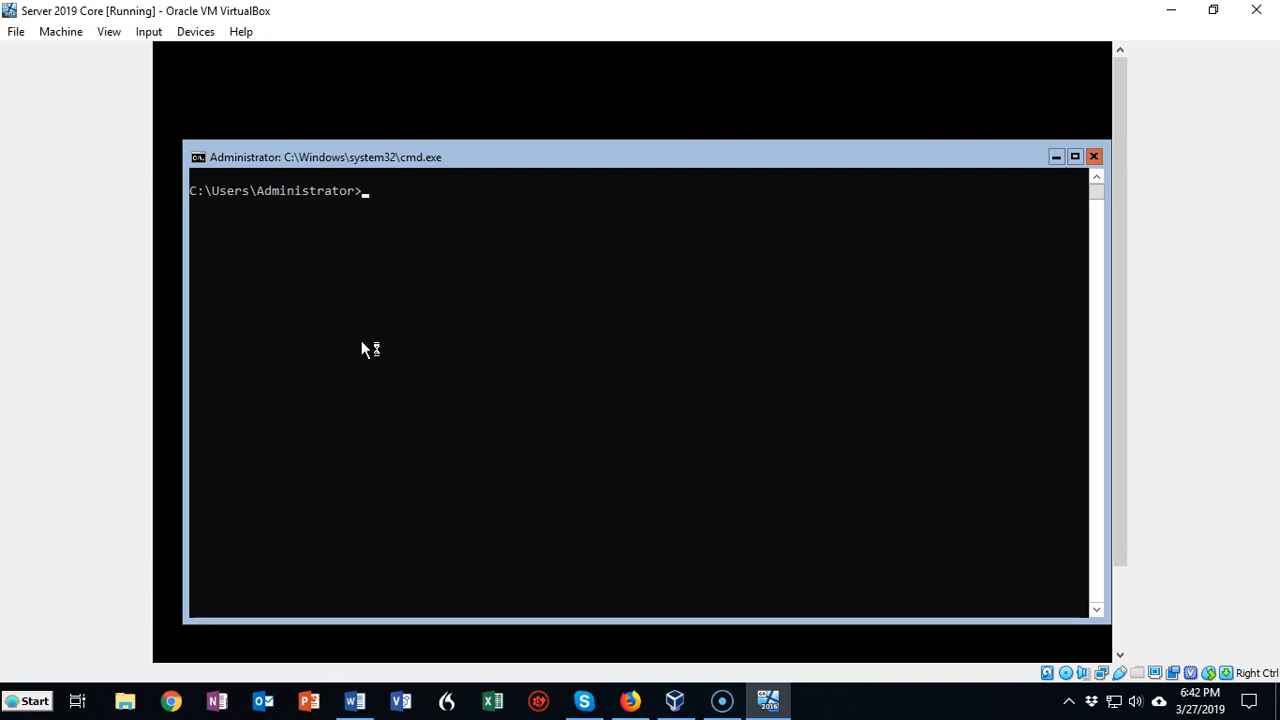
Shut down the server by running shutdown -s, and dismiss the sign-out notice
type("shutdown")
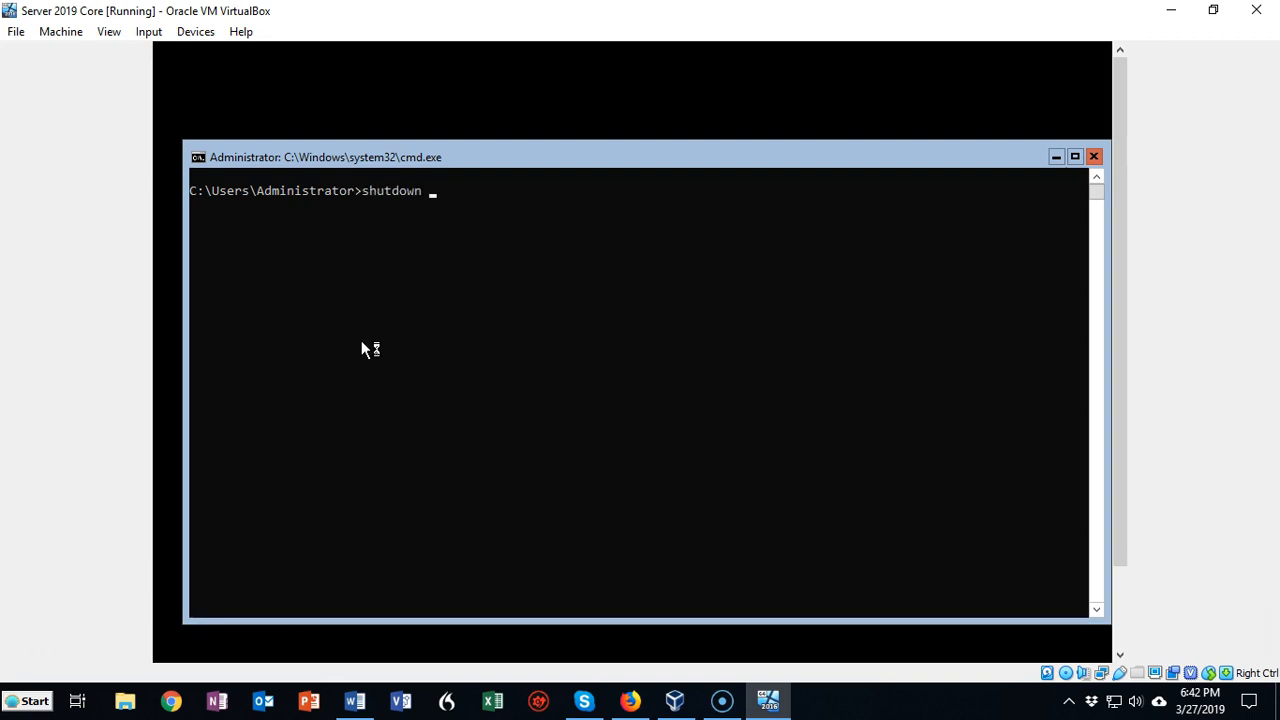
type(" -s")
key("Return")
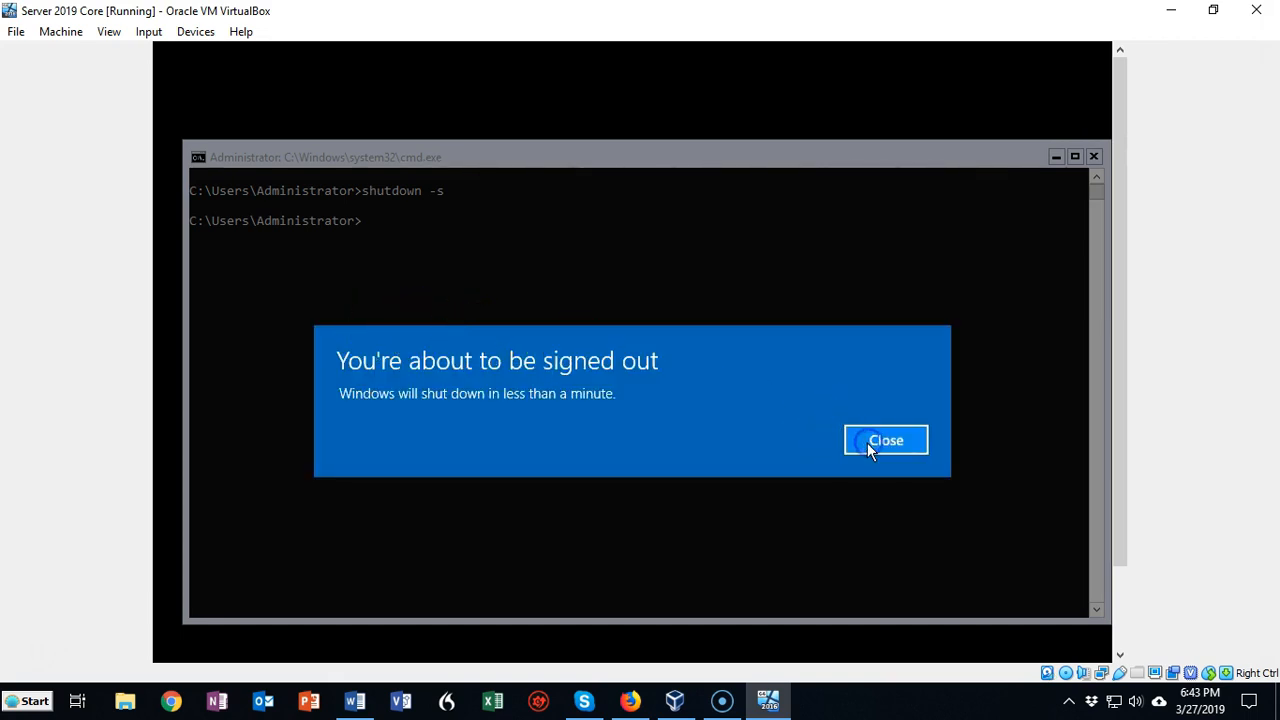
left_click(868, 444)
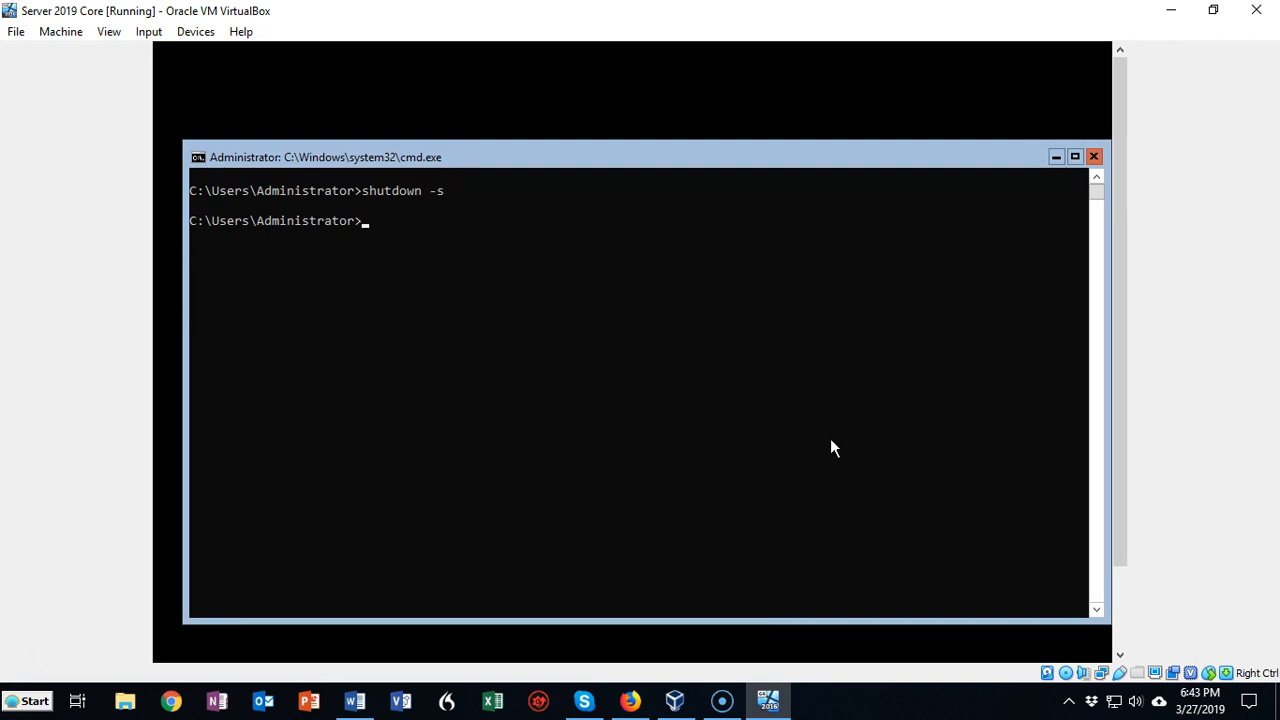